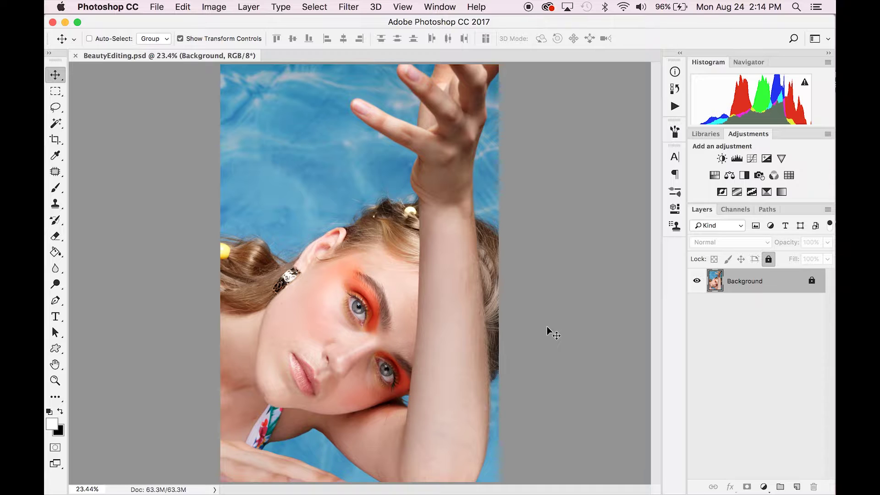
Pick the Patch tool for retouching the skin on the model's face.
scroll(305, 270, up, 3)
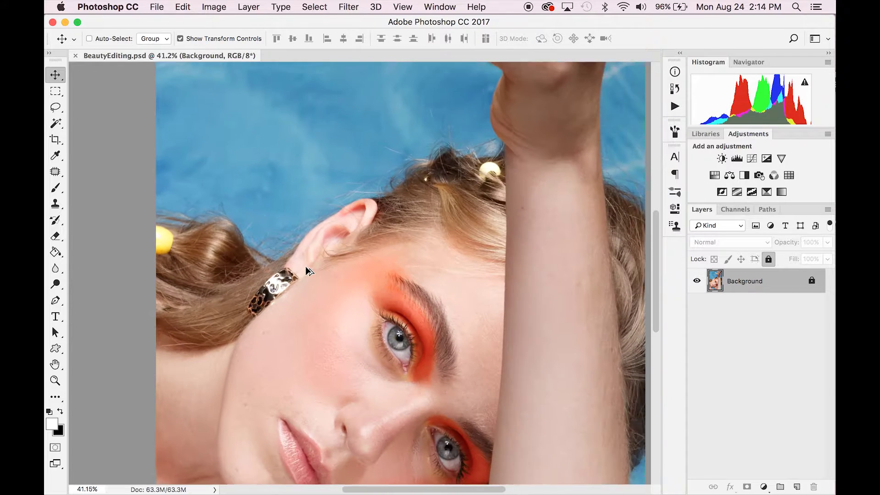
drag(317, 315, 318, 220)
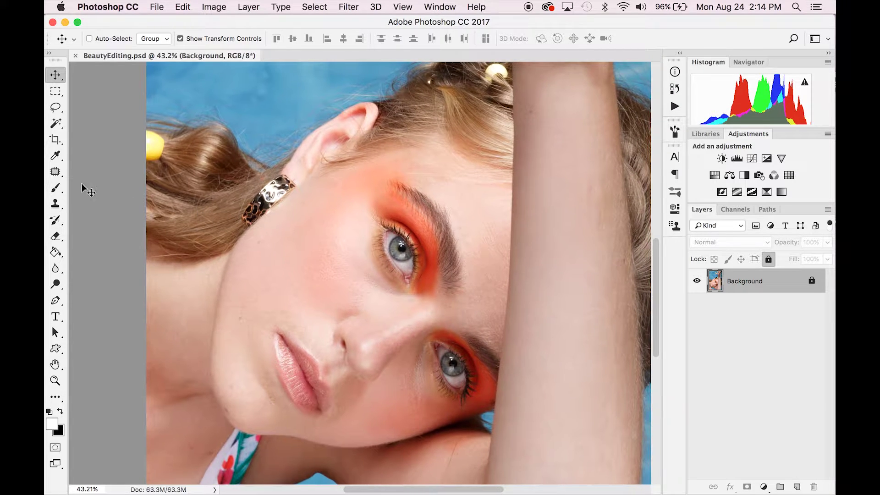
click(58, 174)
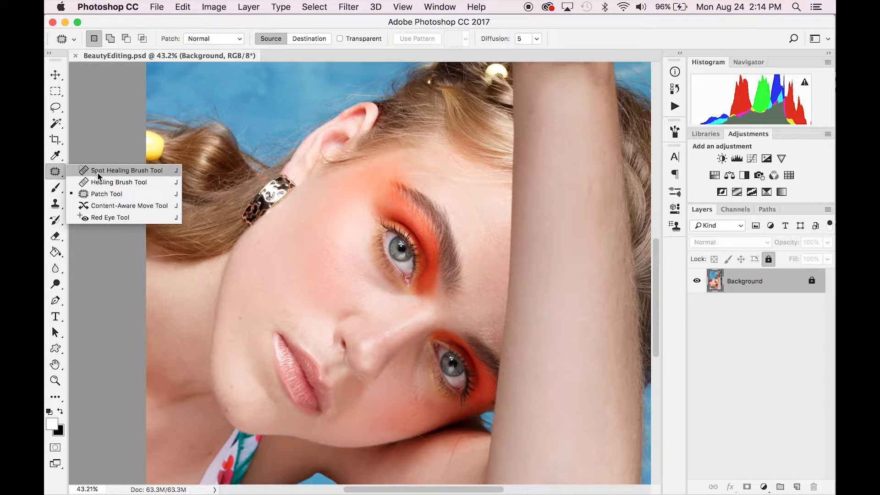
click(104, 197)
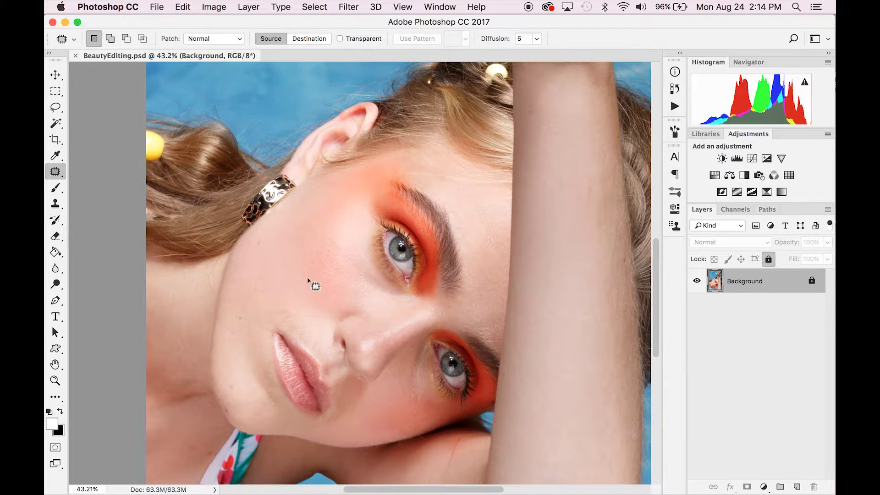
scroll(309, 251, up, 5)
drag(306, 232, 293, 232)
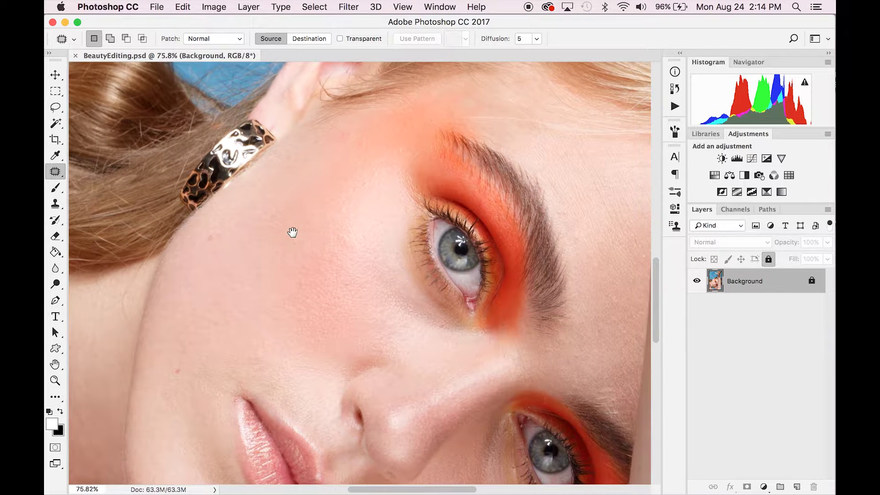
scroll(267, 173, up, 8)
scroll(321, 244, down, 4)
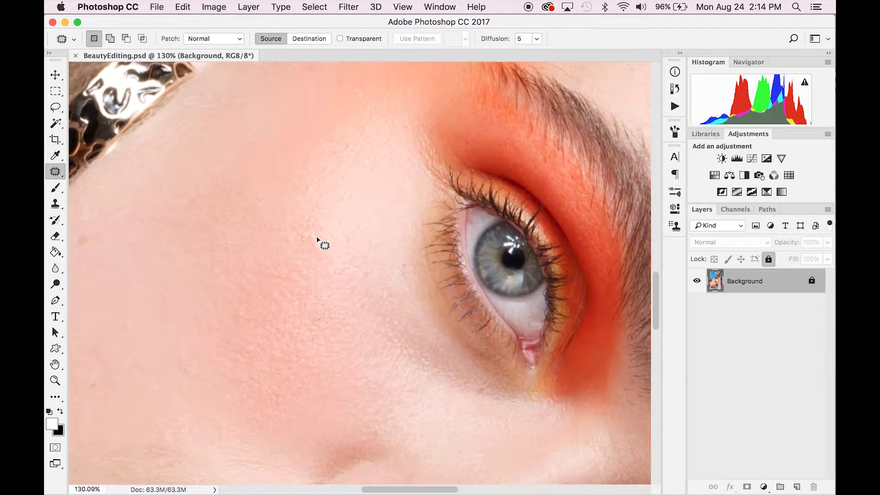
scroll(298, 294, left, 3)
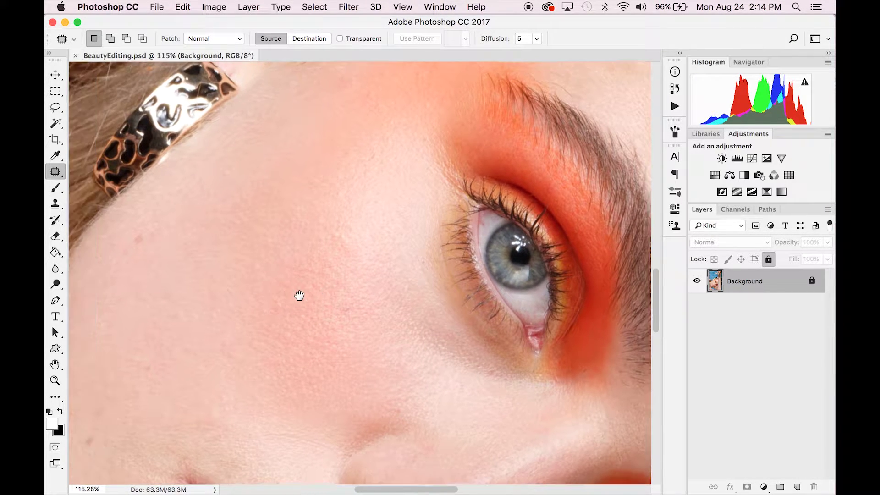
mouse_move(353, 243)
mouse_down()
mouse_move(385, 243)
mouse_move(352, 247)
mouse_up()
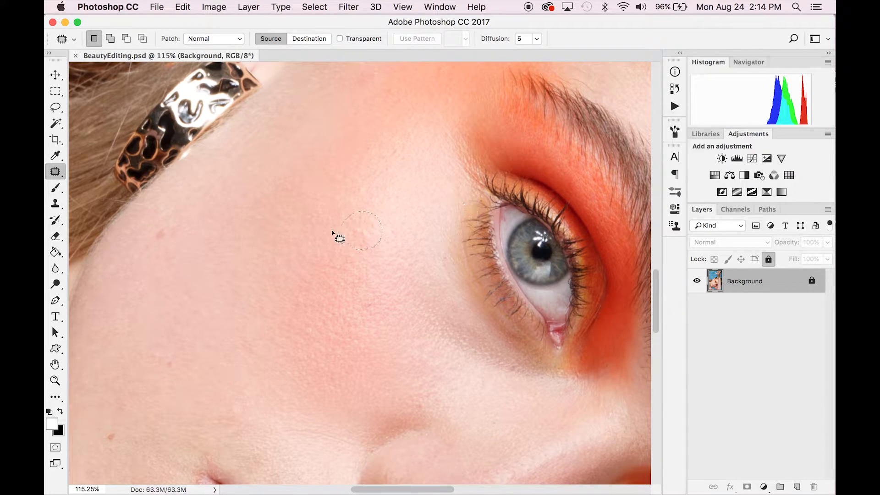
key(super+d)
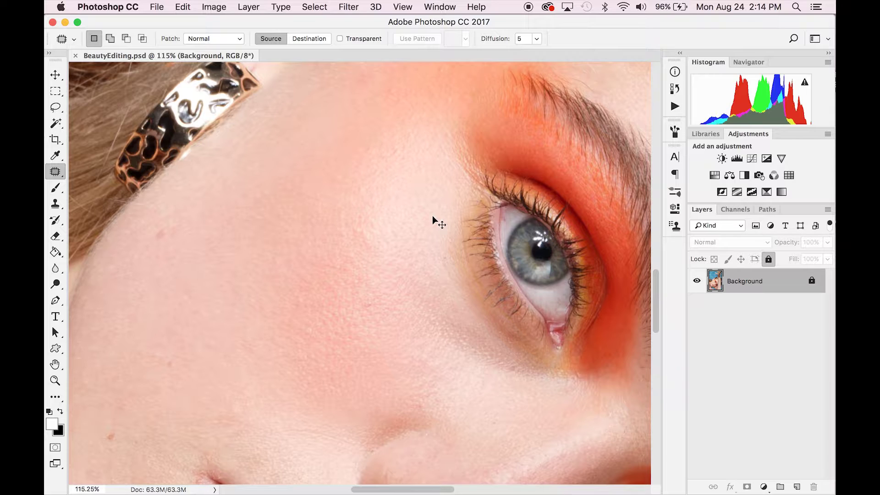
Duplicate the Background layer and choose the Patch tool for working on the copy.
key(super+j)
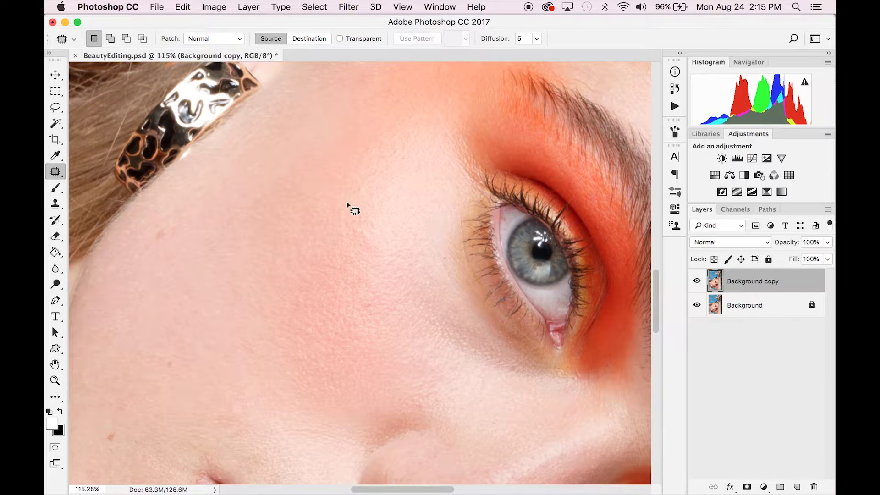
click(54, 173)
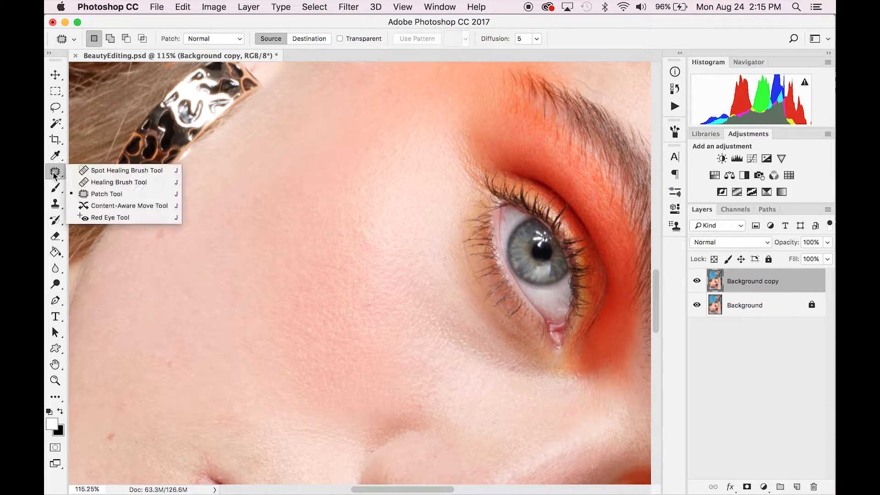
click(94, 194)
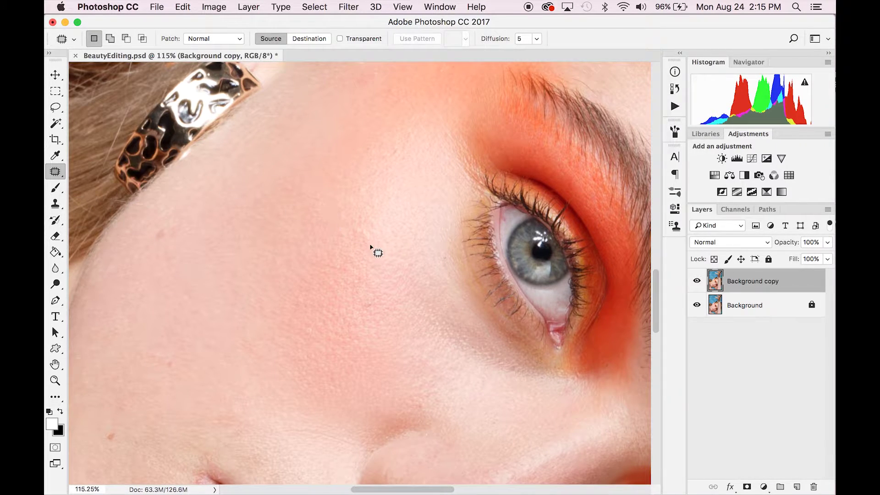
scroll(362, 238, up, 3)
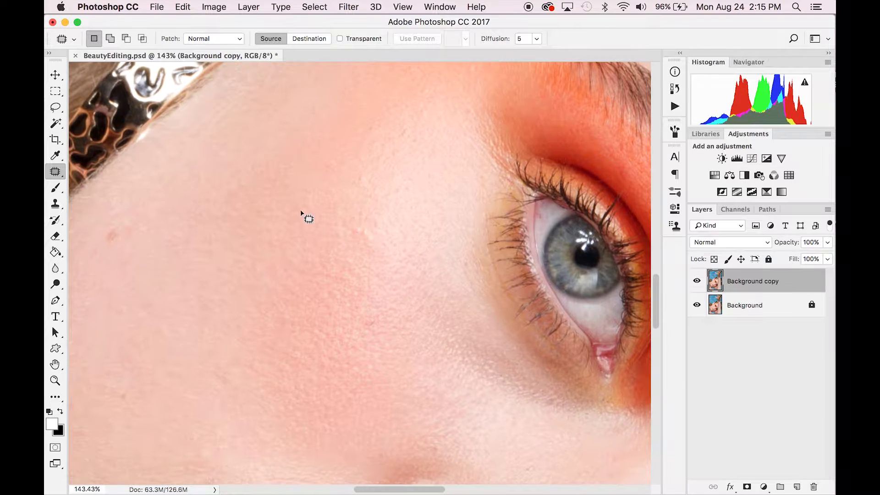
mouse_move(351, 237)
mouse_down()
mouse_move(379, 249)
mouse_move(366, 238)
mouse_up()
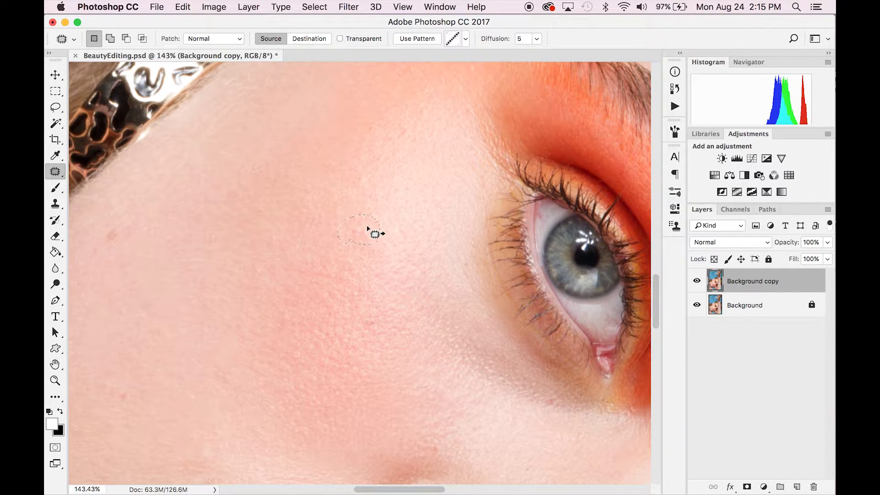
key(super+d)
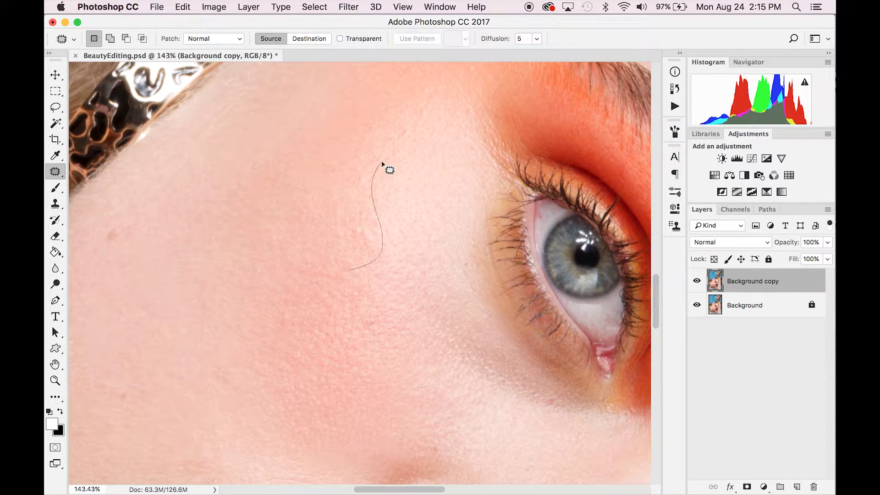
drag(382, 163, 374, 162)
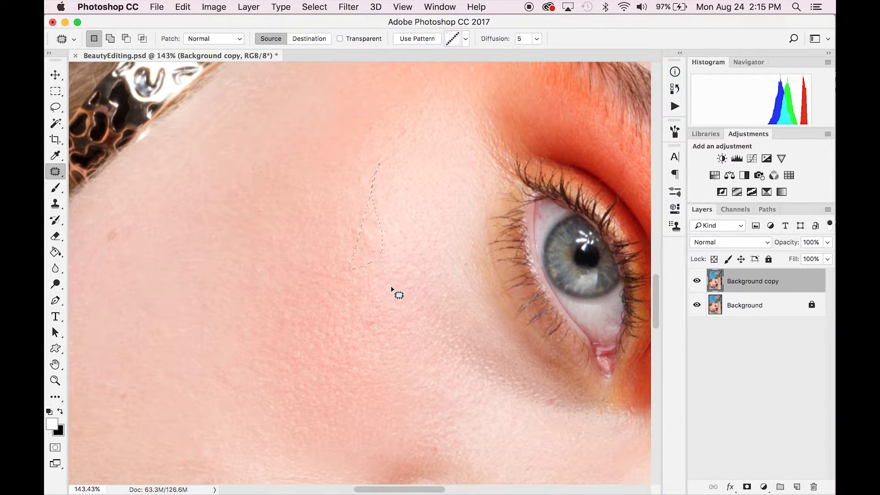
key(super+d)
Patch the bumpy skin on the upper cheek beside the eye with nearby smooth skin, then clear the selection.
mouse_move(368, 247)
mouse_down()
mouse_move(356, 249)
mouse_move(369, 248)
mouse_up()
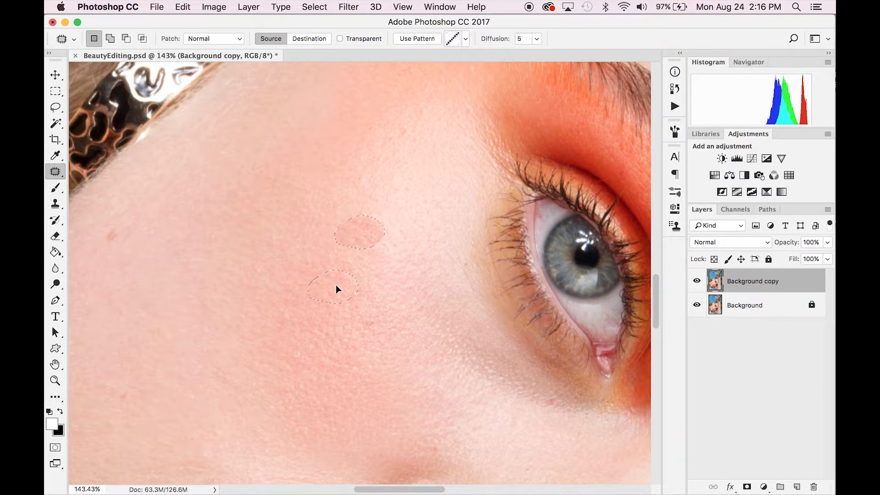
drag(336, 285, 303, 222)
drag(362, 233, 351, 259)
drag(343, 197, 344, 195)
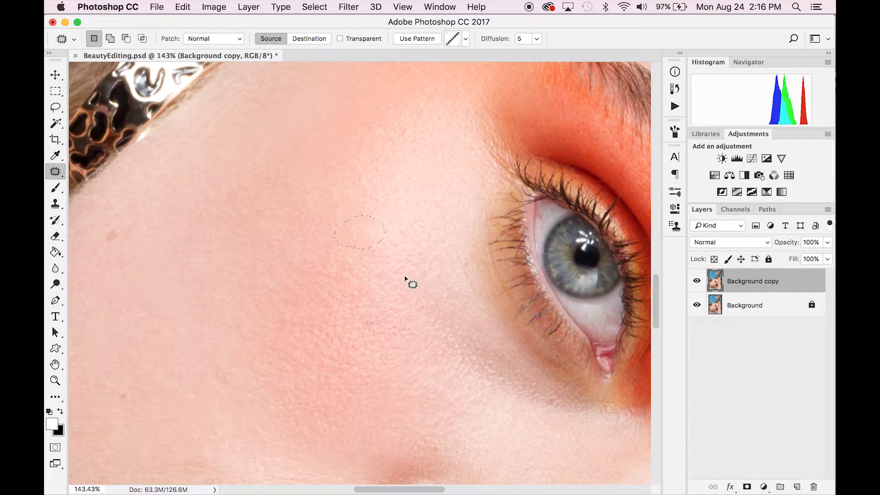
key(super+d)
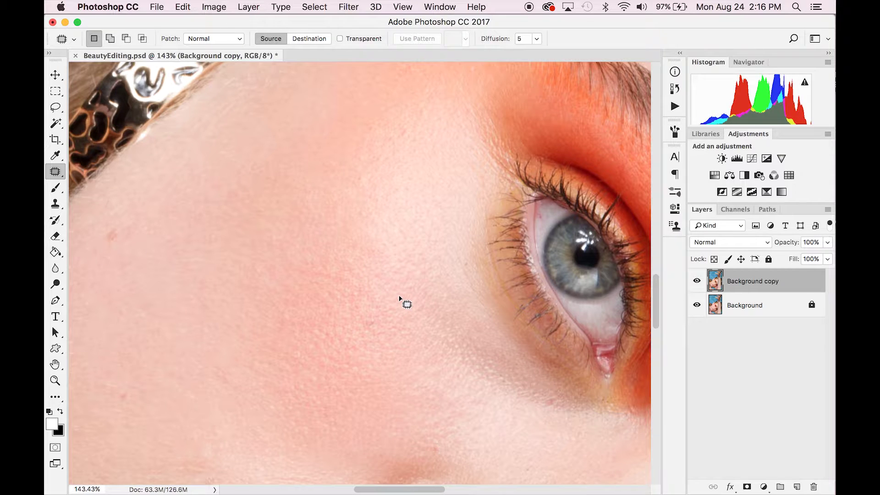
Compare the cheek before and after patching by toggling the last edit and the Background copy layer's visibility.
key(super+z)
key(super+z)
key(super+z)
key(super+z)
click(696, 281)
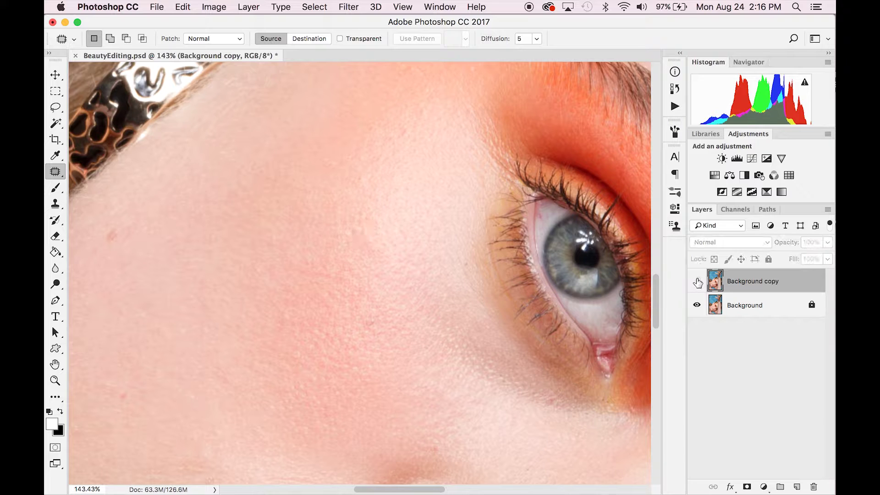
click(696, 281)
click(696, 282)
click(696, 282)
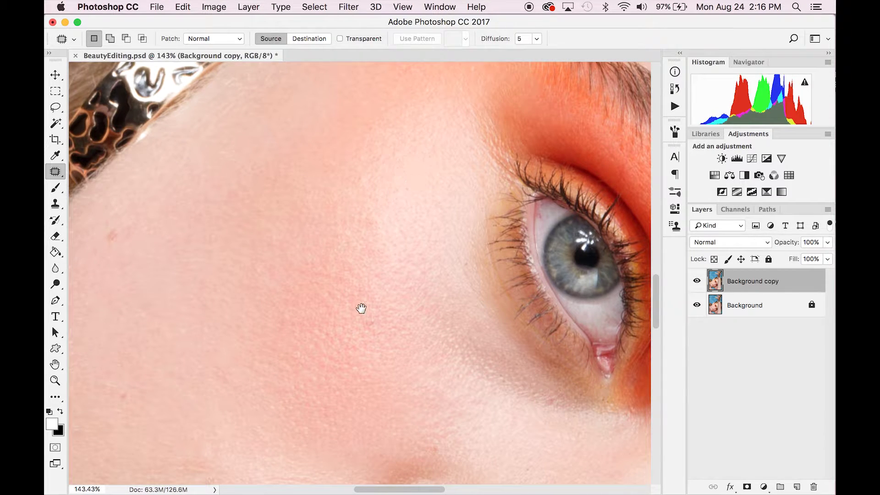
Patch the small flaws on the forehead between the eyebrows with neighbouring skin and clear the selection.
scroll(389, 186, down, 5)
drag(390, 224, 389, 220)
click(359, 257)
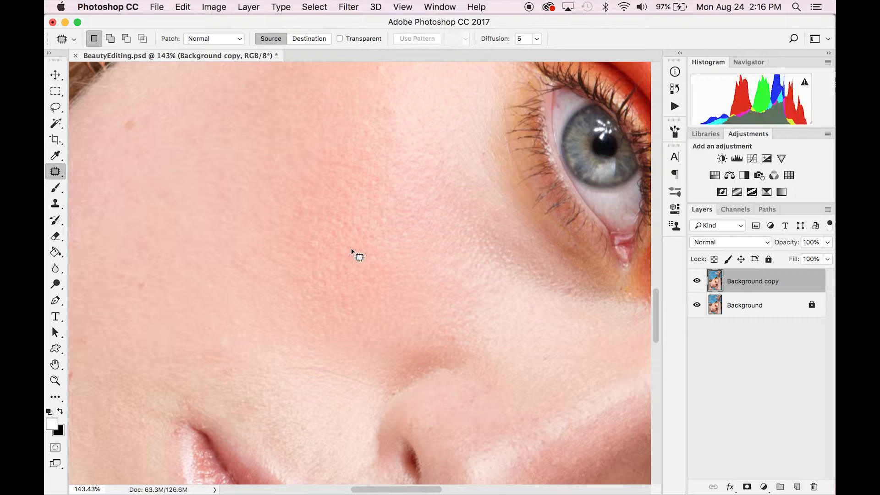
scroll(396, 145, down, 5)
drag(471, 259, 396, 305)
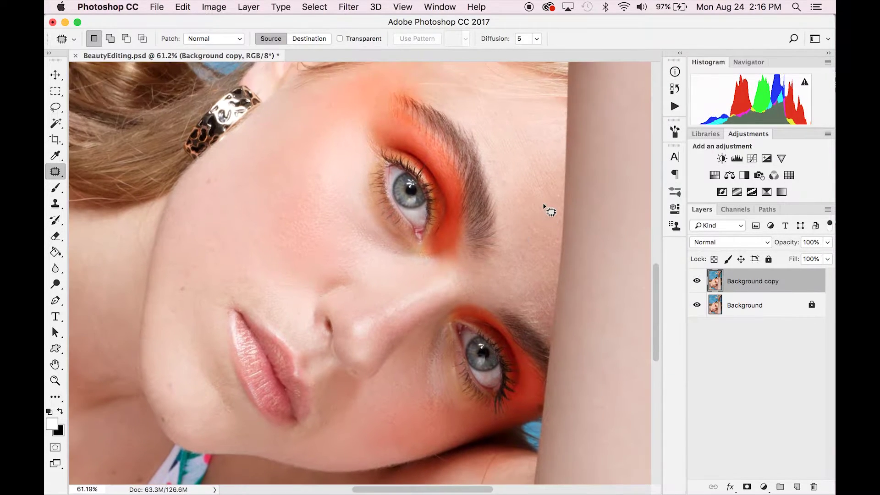
scroll(548, 208, up, 5)
drag(432, 121, 430, 117)
key(ctrl+d)
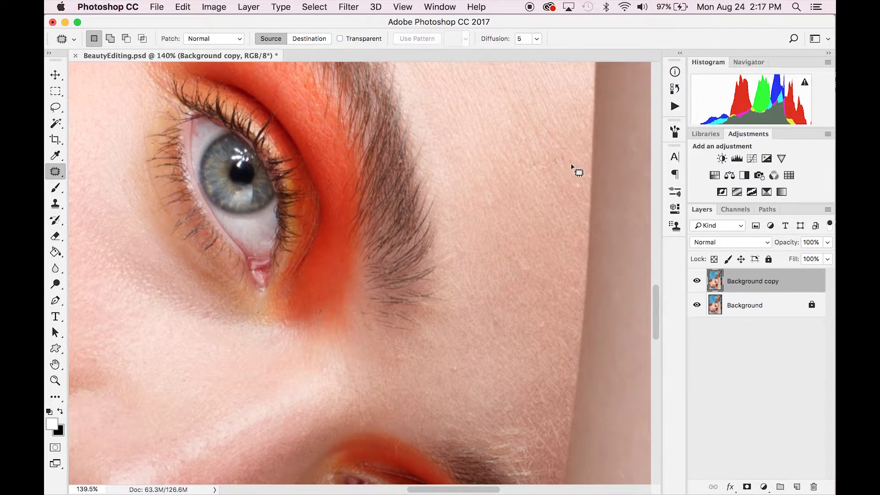
mouse_move(442, 379)
mouse_down()
mouse_move(459, 371)
mouse_move(443, 378)
mouse_up()
drag(451, 374, 447, 390)
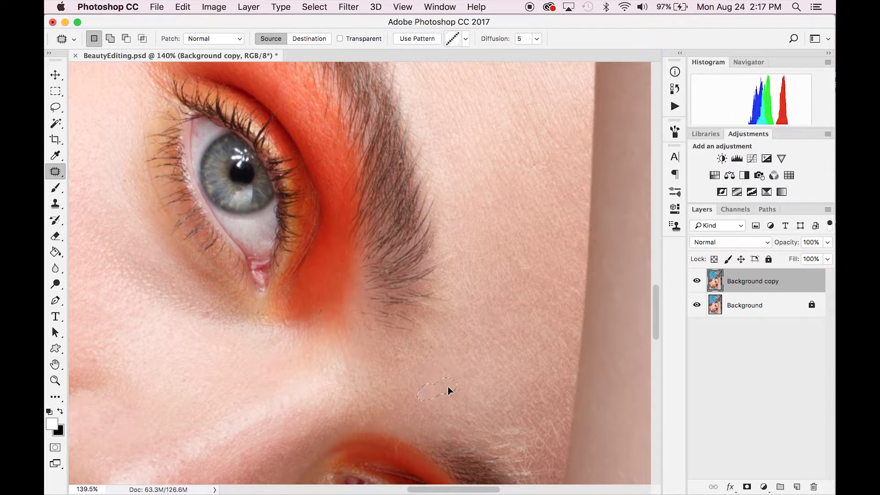
key(super+d)
Patch a small skin flaw between the eye and the nose using adjacent clean skin.
scroll(265, 298, left, 4)
scroll(266, 298, down, 3)
drag(236, 280, 270, 234)
drag(275, 226, 276, 247)
key(super+d)
Patch the rough skin spots along the chin's shadow line beside the lower lip and clear the selection.
scroll(276, 246, left, 5)
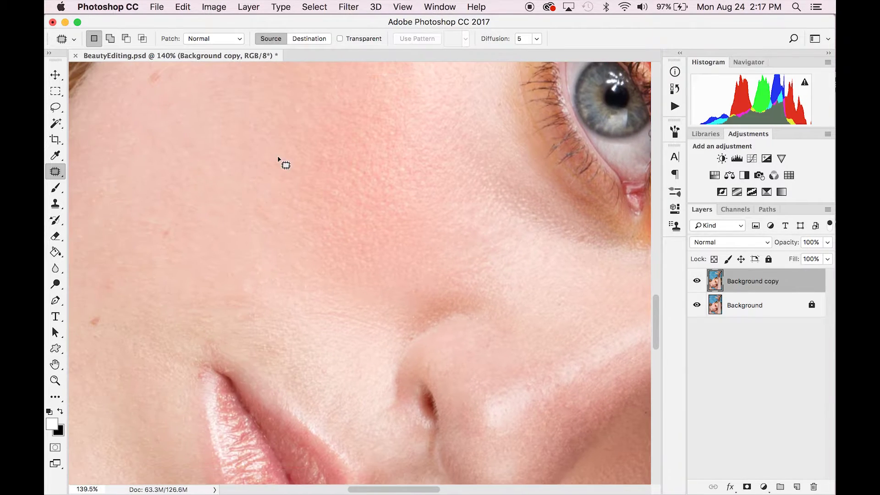
scroll(308, 211, down, 4)
scroll(216, 187, up, 3)
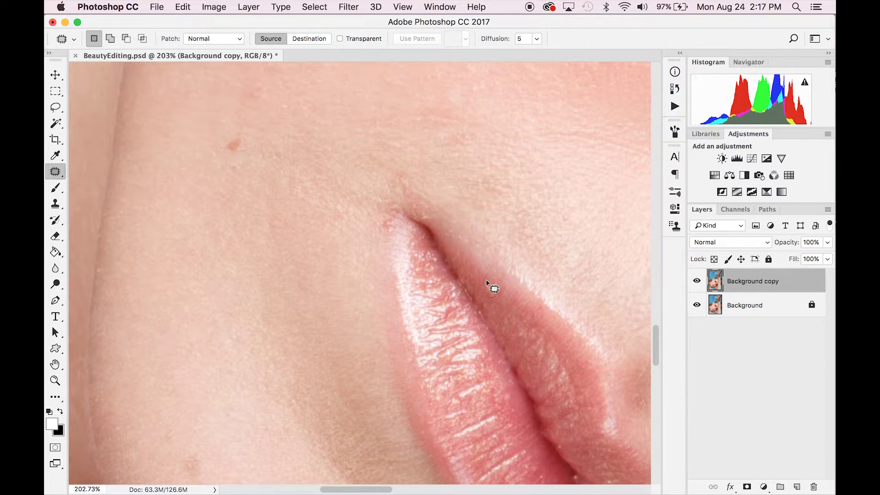
scroll(394, 229, down, 5)
mouse_move(281, 182)
mouse_down()
mouse_move(273, 186)
mouse_move(286, 182)
mouse_up()
drag(293, 199, 275, 206)
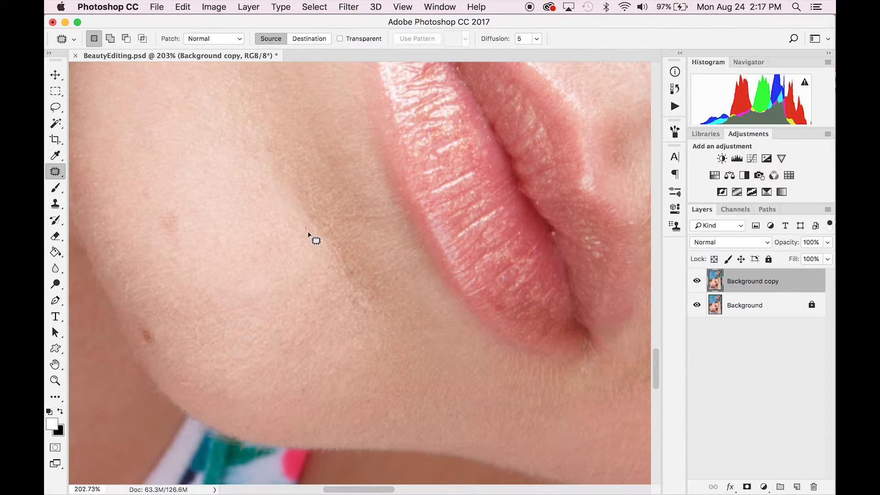
drag(308, 233, 312, 231)
drag(319, 225, 302, 236)
drag(339, 277, 353, 301)
key(super+d)
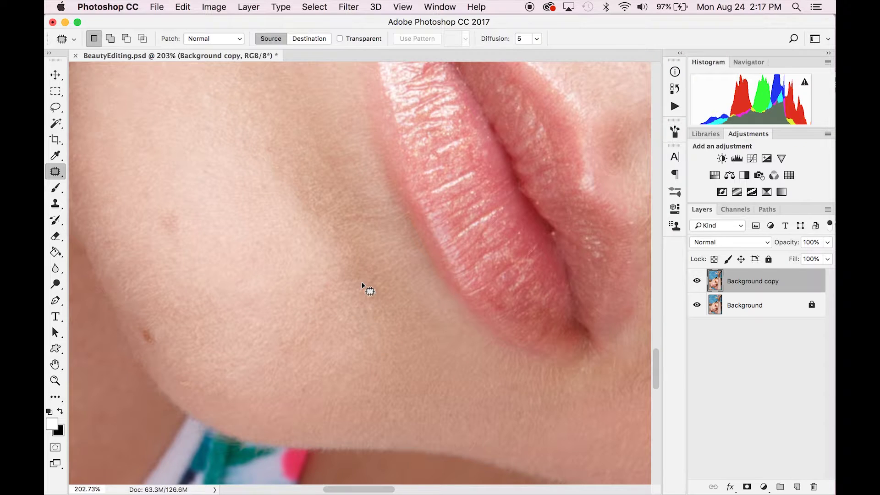
Patch a small area of uneven skin on the forehead next to the fully visible eyebrow.
scroll(360, 295, down, 2)
scroll(351, 298, right, 5)
scroll(433, 257, up, 3)
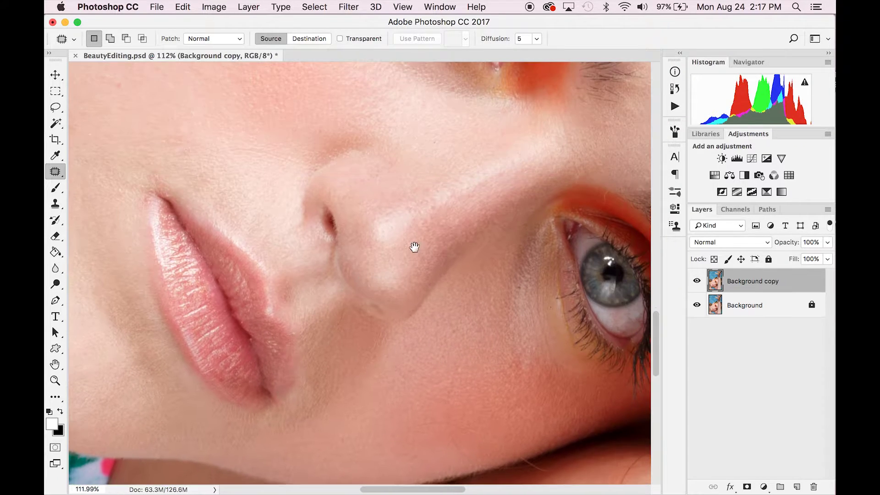
scroll(534, 210, right, 8)
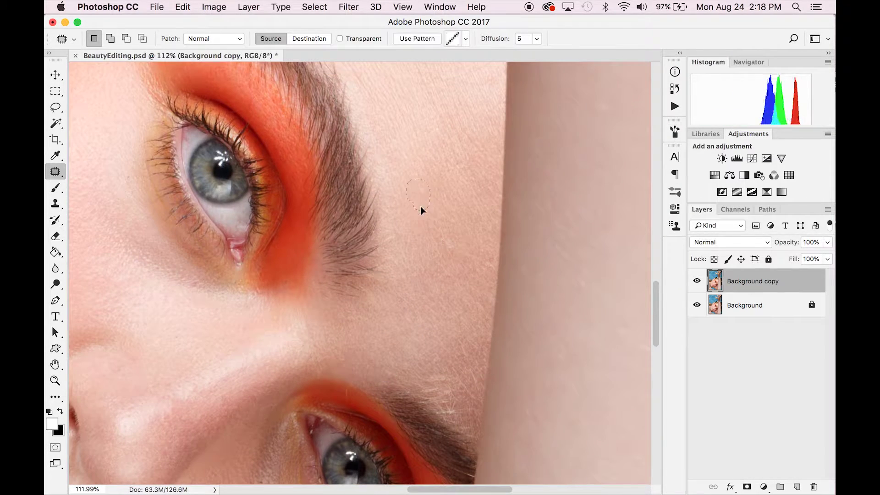
scroll(433, 247, up, 3)
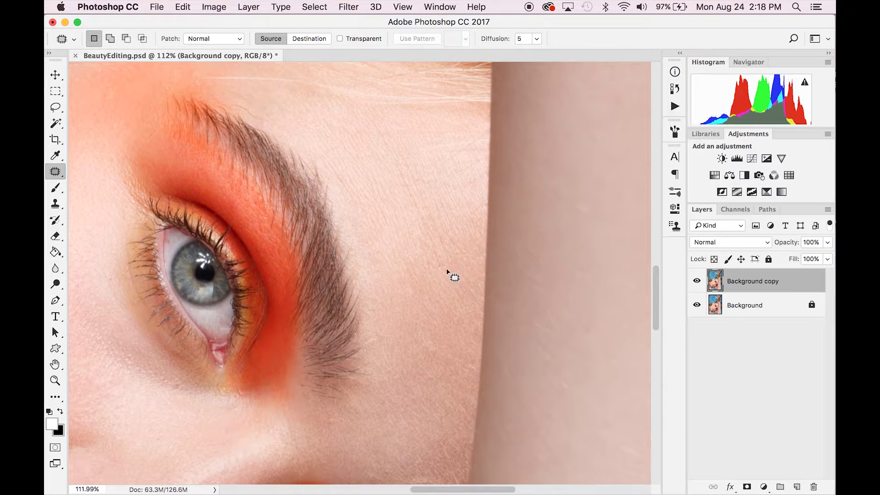
Patch the dark speck and uneven skin on the cheek above the corner of the mouth.
scroll(463, 271, left, 10)
scroll(463, 271, down, 1)
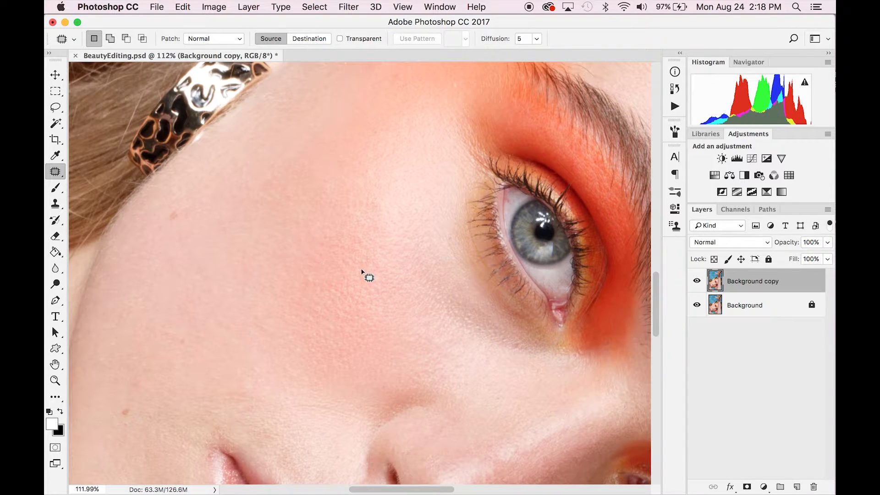
scroll(371, 238, down, 3)
scroll(359, 295, up, 5)
scroll(331, 310, left, 5)
scroll(331, 310, down, 2)
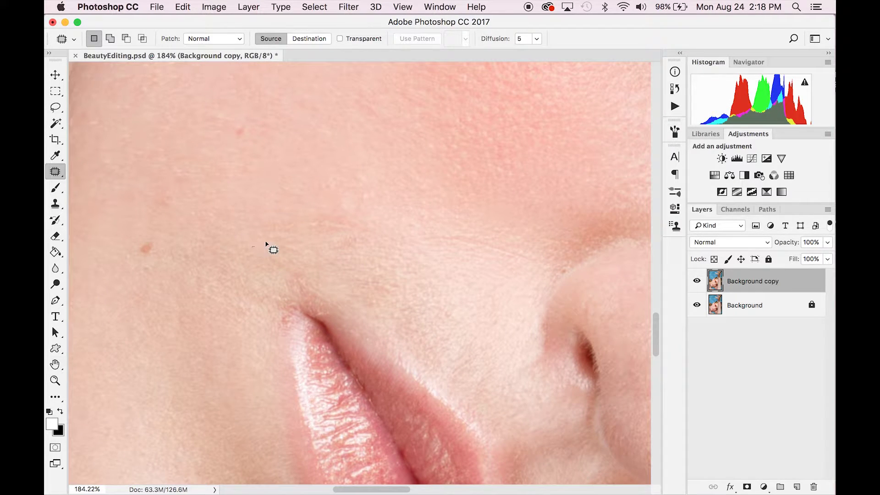
drag(267, 247, 255, 246)
key(cmd+d)
mouse_move(420, 247)
mouse_down()
mouse_move(445, 226)
mouse_move(422, 246)
mouse_up()
drag(477, 245, 489, 232)
key(super+d)
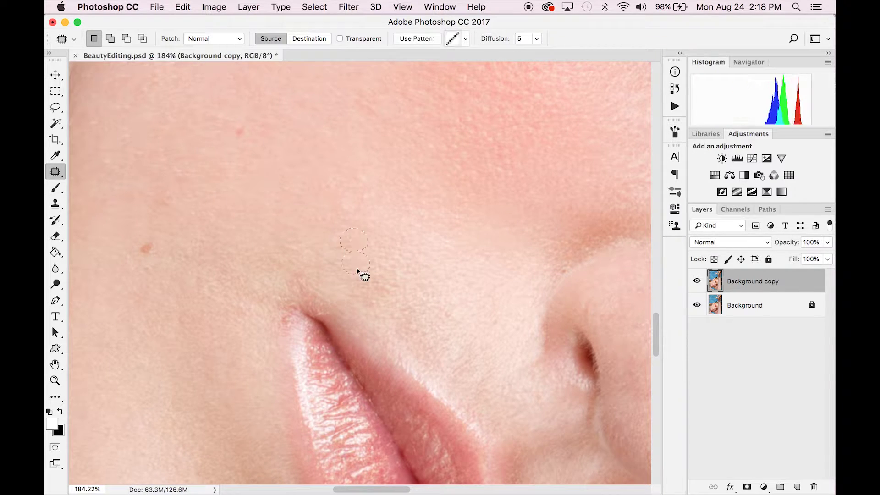
Patch the uneven skin texture between the corner of the upper lip and the nose shadow, and clear the selection.
scroll(372, 227, down, 10)
scroll(372, 227, right, 5)
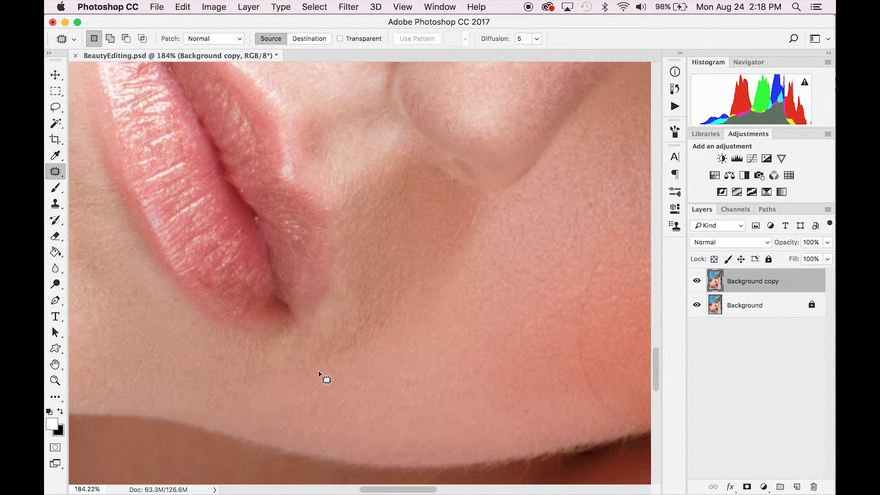
mouse_move(320, 375)
mouse_down()
mouse_move(338, 326)
mouse_move(337, 367)
mouse_move(359, 356)
mouse_up()
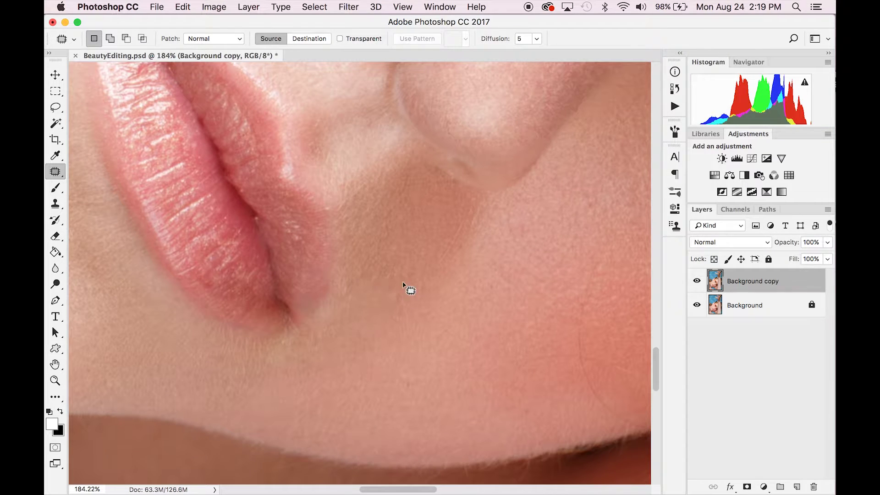
mouse_move(383, 249)
mouse_down()
mouse_move(367, 237)
mouse_move(391, 179)
mouse_move(385, 201)
mouse_up()
mouse_move(387, 220)
mouse_down()
mouse_move(381, 230)
mouse_move(405, 253)
mouse_up()
key(super+d)
Patch the rough spots along the edge of the nose's shadow where it meets the cheek.
mouse_move(372, 292)
mouse_down()
mouse_move(376, 300)
mouse_move(396, 277)
mouse_move(379, 295)
mouse_move(384, 242)
mouse_up()
key(super+d)
drag(489, 264, 398, 276)
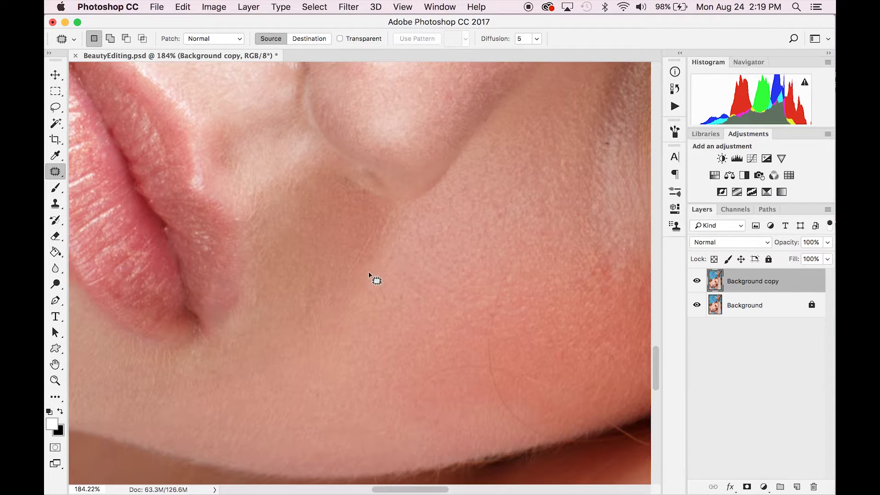
mouse_move(378, 243)
mouse_down()
mouse_move(394, 234)
mouse_move(366, 221)
mouse_move(395, 206)
mouse_up()
key(super+d)
Patch the upper part of the stray hair crossing the blushed cheek and a small area of skin beside it.
mouse_move(453, 267)
mouse_down()
mouse_move(426, 189)
mouse_move(479, 191)
mouse_move(477, 275)
mouse_move(464, 289)
mouse_up()
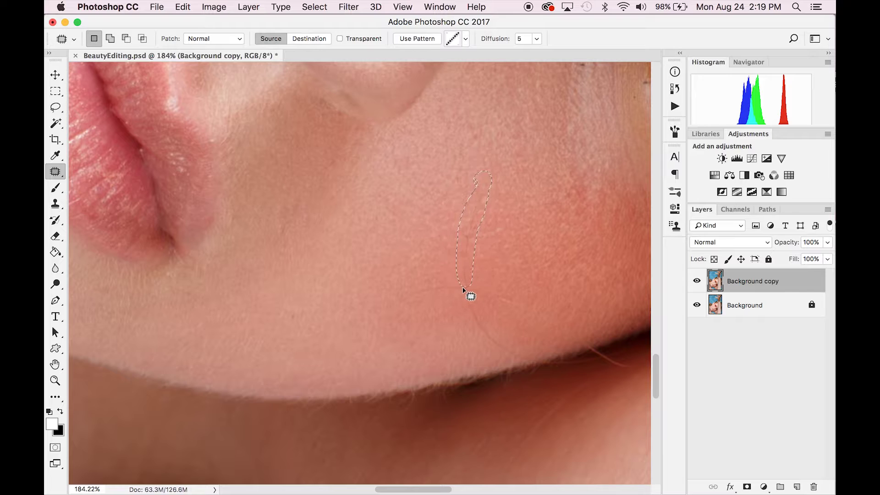
drag(472, 239, 499, 244)
key(super+d)
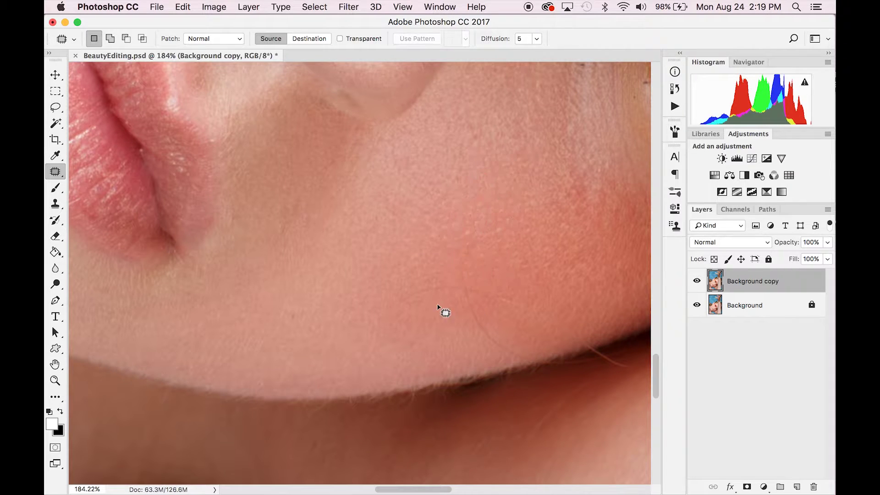
mouse_move(404, 309)
mouse_down()
mouse_move(433, 285)
mouse_move(399, 308)
mouse_up()
key(super+d)
Patch out the rest of the stray hair on the cheek down toward the dark face edge and deselect.
drag(454, 280, 458, 264)
mouse_move(458, 272)
mouse_down()
mouse_move(453, 304)
mouse_move(504, 355)
mouse_move(471, 324)
mouse_up()
key(super+d)
key(super+d)
mouse_move(492, 339)
mouse_down()
mouse_move(506, 322)
mouse_move(499, 304)
mouse_move(506, 310)
mouse_up()
mouse_move(554, 336)
mouse_down()
mouse_move(487, 352)
mouse_move(526, 358)
mouse_move(520, 339)
mouse_move(580, 344)
mouse_up()
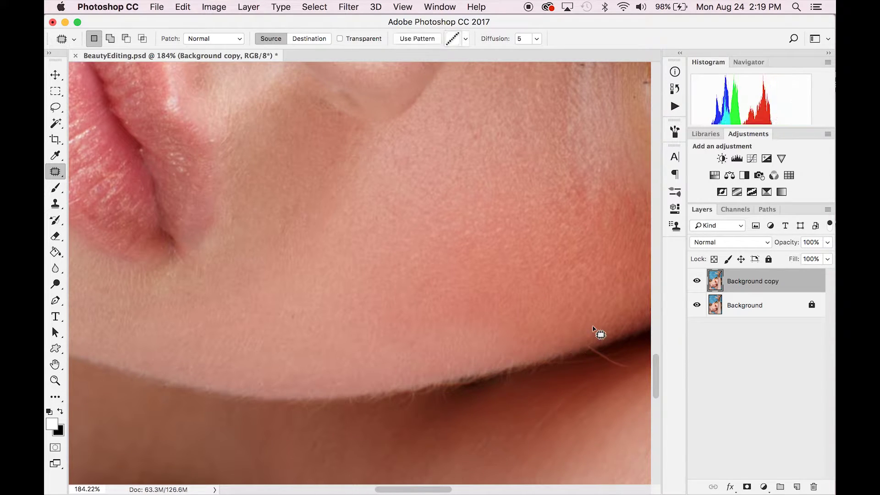
key(super+d)
Patch the small flaw on the side of the nose near the inner corner of the partly shaded eye.
drag(541, 246, 415, 314)
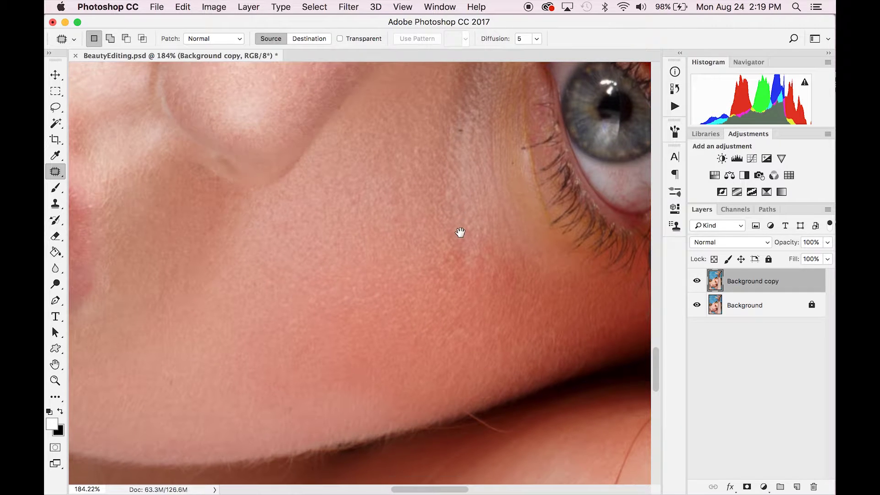
scroll(459, 233, up, 5)
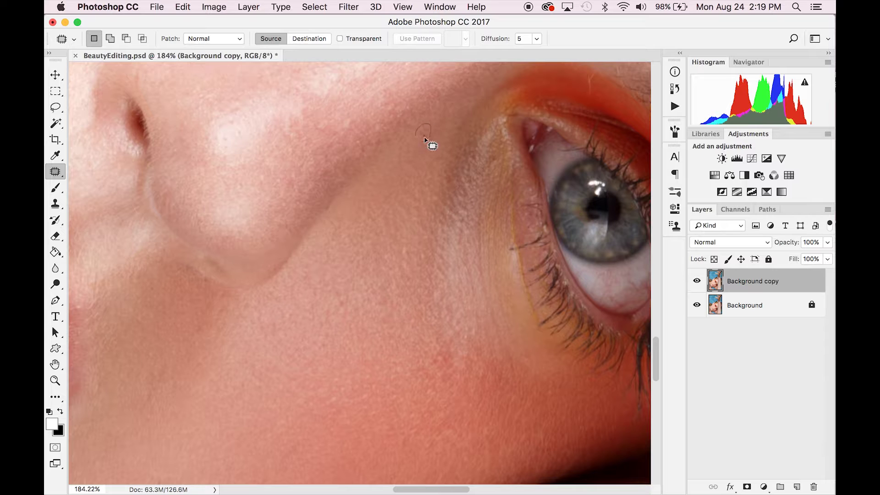
drag(495, 210, 370, 190)
drag(369, 190, 369, 184)
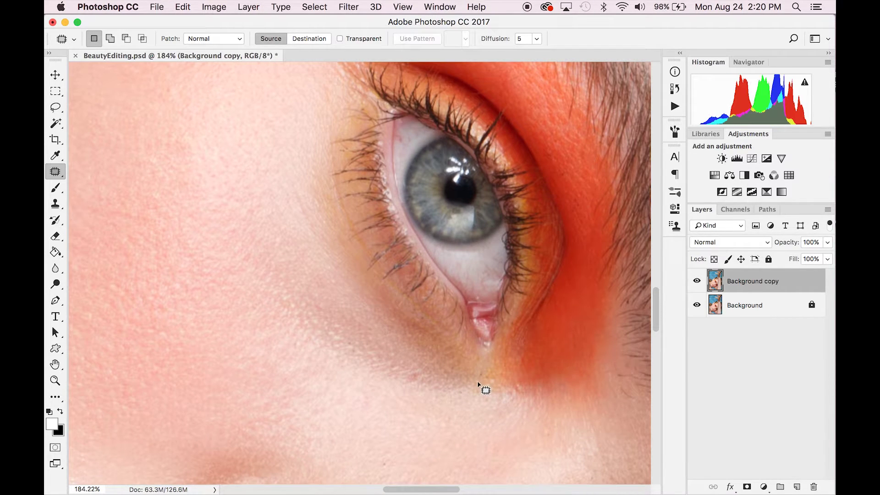
Patch the uneven patch of forehead skin between the fully visible eyebrow and the forearm, and clear the selection.
scroll(490, 338, right, 5)
scroll(490, 338, up, 3)
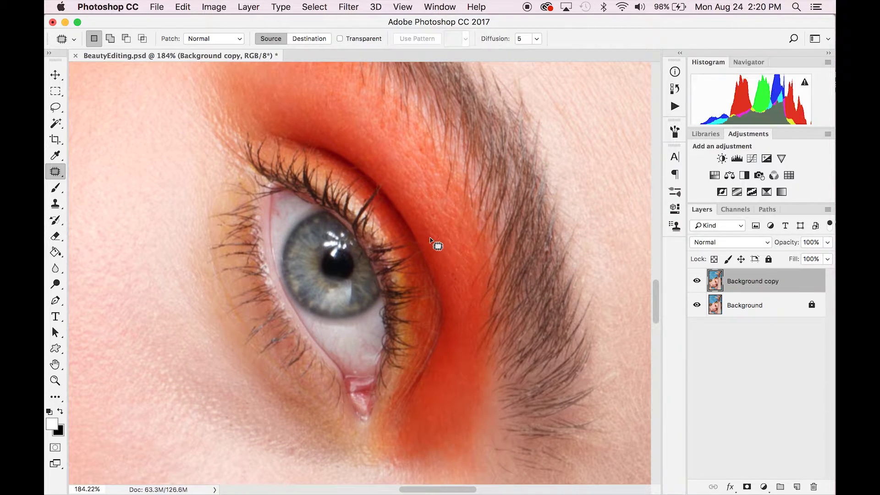
scroll(373, 173, up, 5)
scroll(373, 173, right, 2)
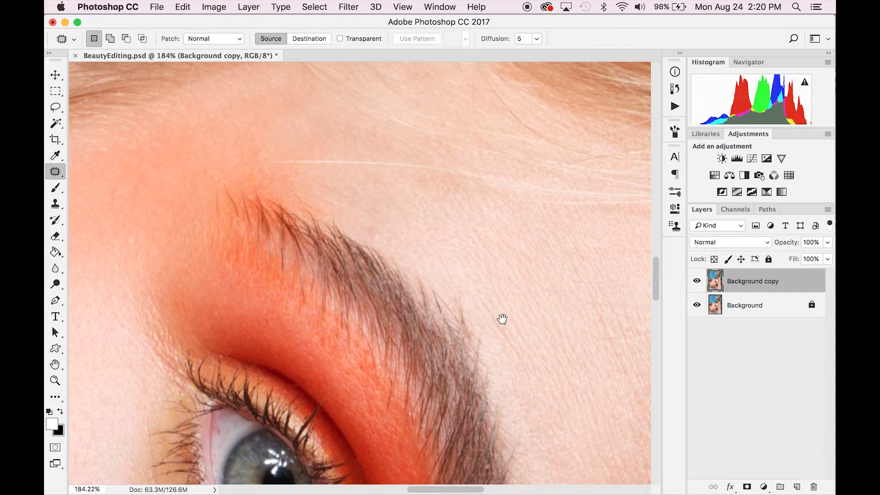
scroll(503, 318, right, 6)
scroll(503, 318, down, 3)
mouse_move(480, 267)
mouse_down()
mouse_move(477, 305)
mouse_move(516, 365)
mouse_up()
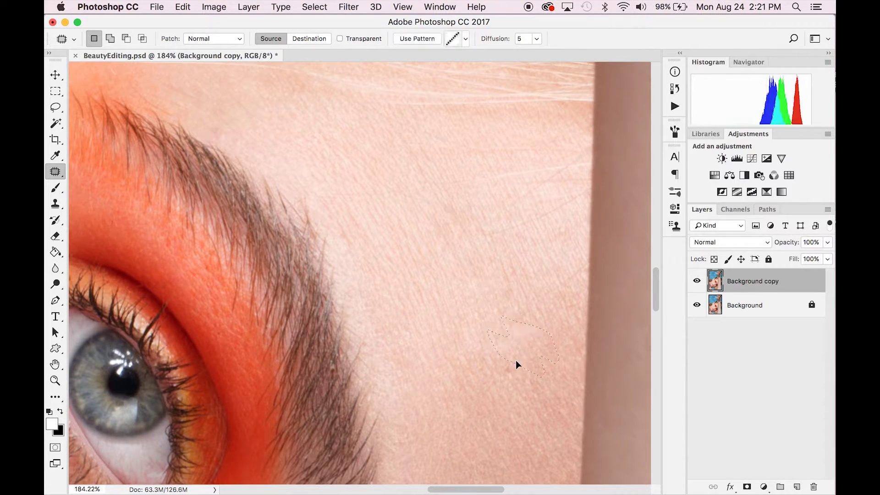
key(super+d)
Patch the uneven skin on the cheek just above the corner of the mouth.
scroll(501, 291, down, 5)
scroll(501, 291, down, 4)
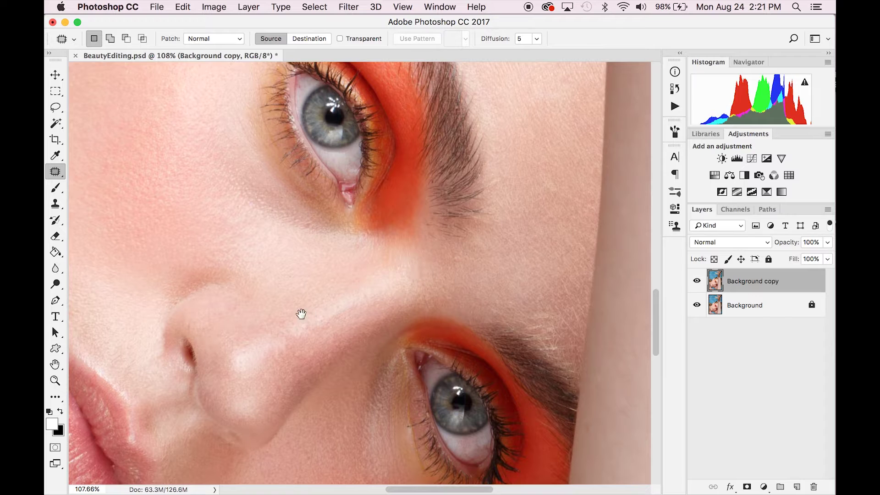
drag(269, 337, 359, 228)
scroll(386, 252, up, 4)
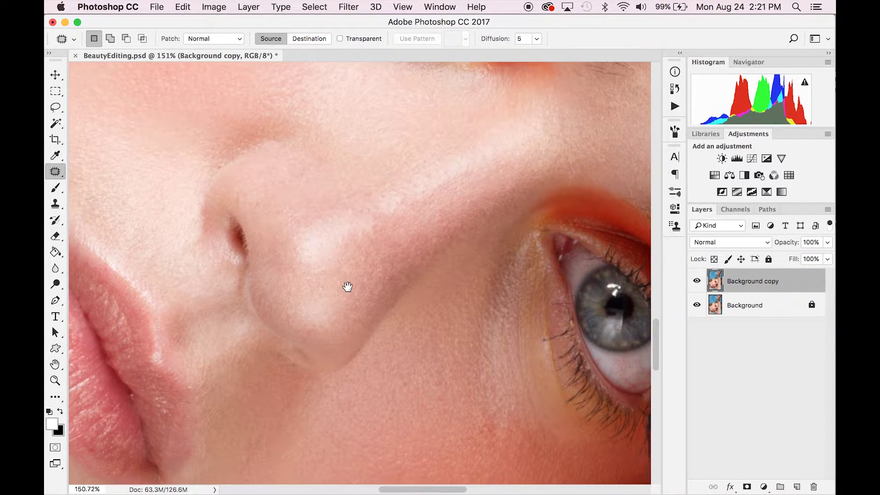
scroll(348, 287, down, 5)
scroll(348, 287, left, 5)
scroll(224, 320, up, 5)
scroll(224, 319, left, 5)
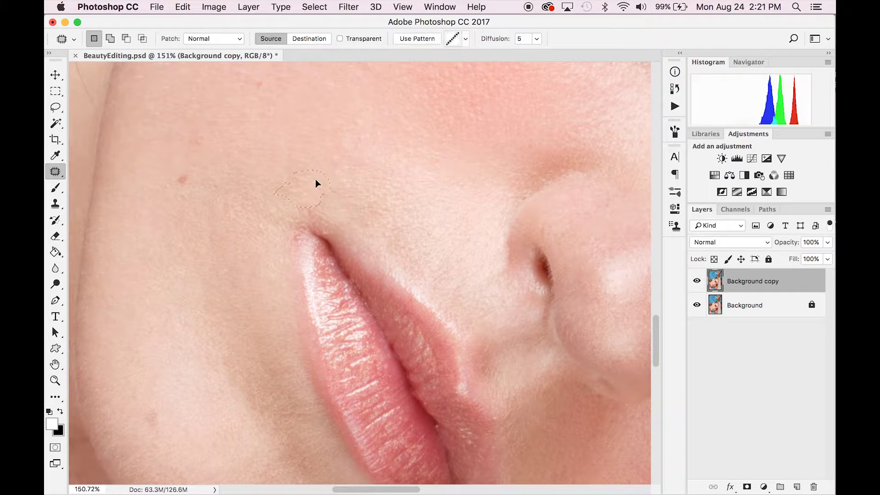
Patch a long, narrow strip of uneven skin on the neck and the blotchy area below it.
scroll(255, 279, left, 5)
scroll(255, 279, down, 3)
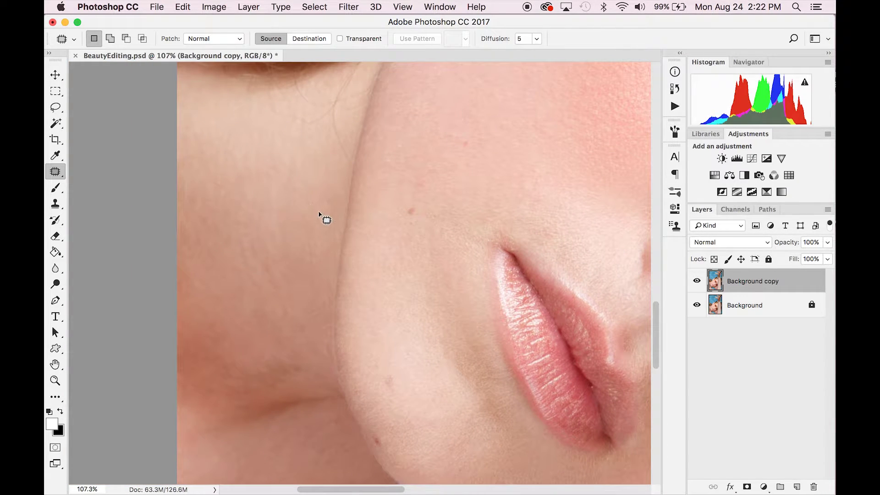
scroll(340, 167, up, 2)
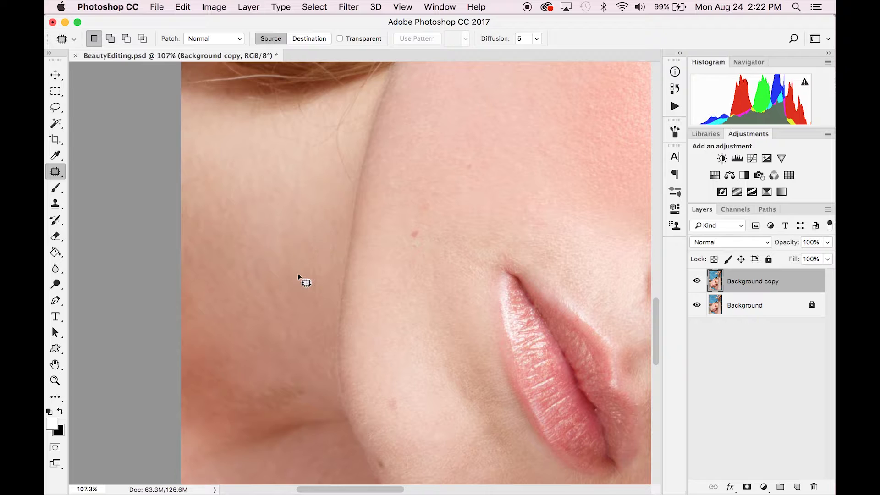
mouse_move(298, 275)
mouse_down()
mouse_move(298, 262)
mouse_move(289, 289)
mouse_move(291, 274)
mouse_up()
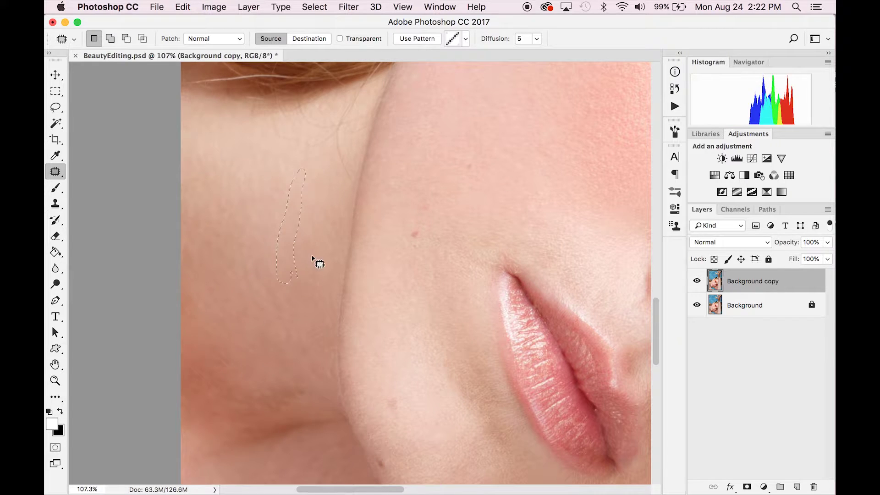
mouse_move(295, 326)
mouse_down()
mouse_move(267, 281)
mouse_move(292, 328)
mouse_move(305, 314)
mouse_up()
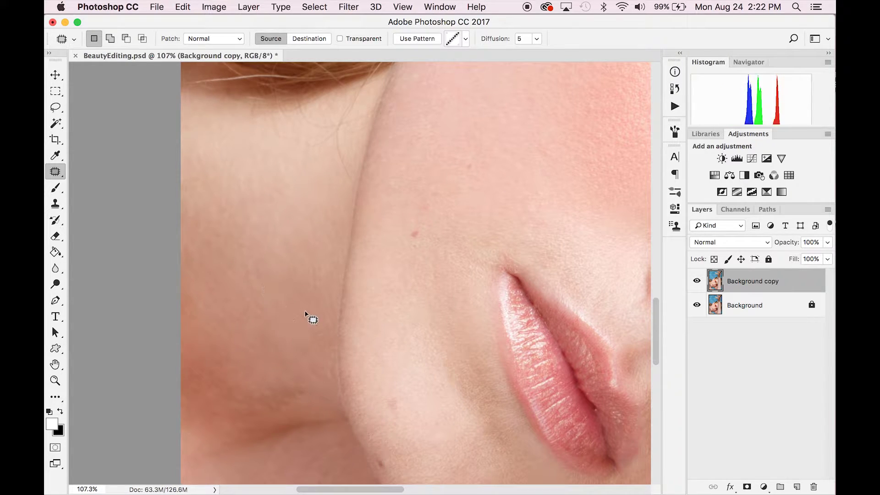
Patch another uneven neck area and the stray hairs on the neck below the hairline, and clear the selection.
mouse_move(306, 269)
mouse_down()
mouse_move(310, 247)
mouse_move(300, 294)
mouse_up()
key(super+d)
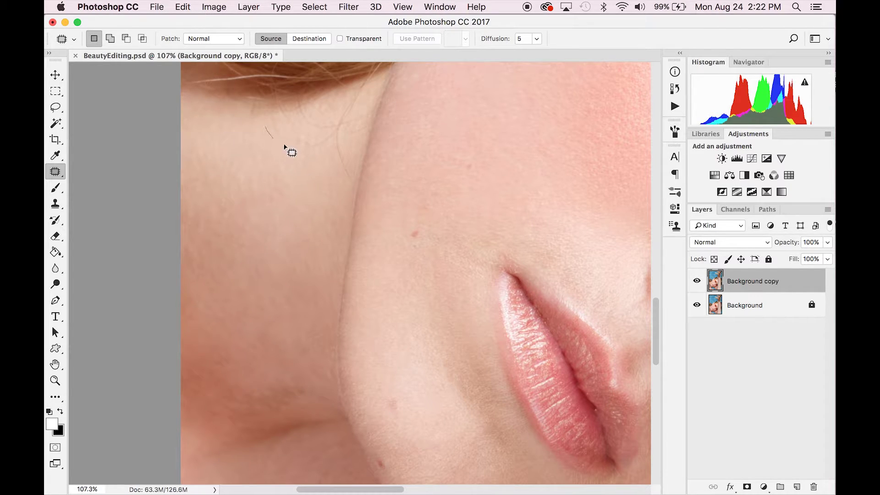
mouse_move(284, 147)
mouse_down()
mouse_move(328, 138)
mouse_move(311, 149)
mouse_up()
key(super+d)
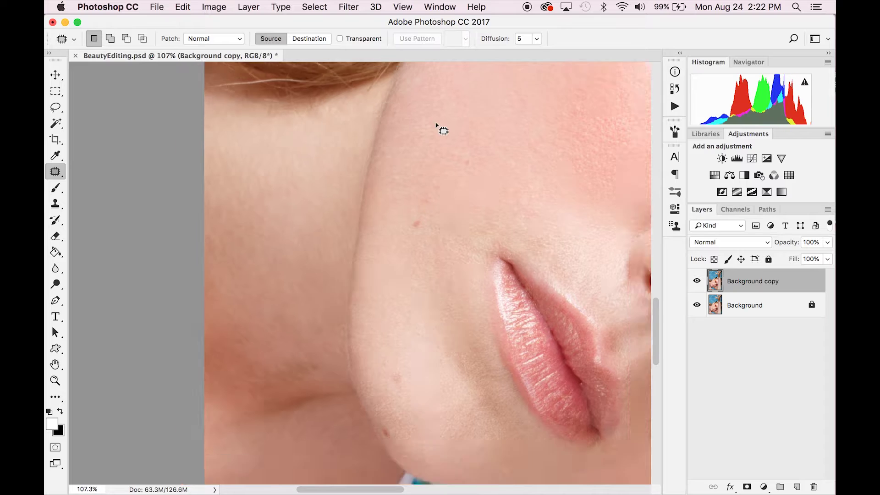
Patch the uneven skin on the upper arm beneath the cheek and clear the selection.
scroll(435, 126, down, 5)
drag(562, 271, 435, 288)
scroll(436, 289, up, 4)
mouse_move(550, 440)
mouse_down()
mouse_move(386, 337)
mouse_move(391, 297)
mouse_up()
key(super+d)
mouse_move(391, 297)
mouse_down()
mouse_move(443, 257)
mouse_move(398, 295)
mouse_up()
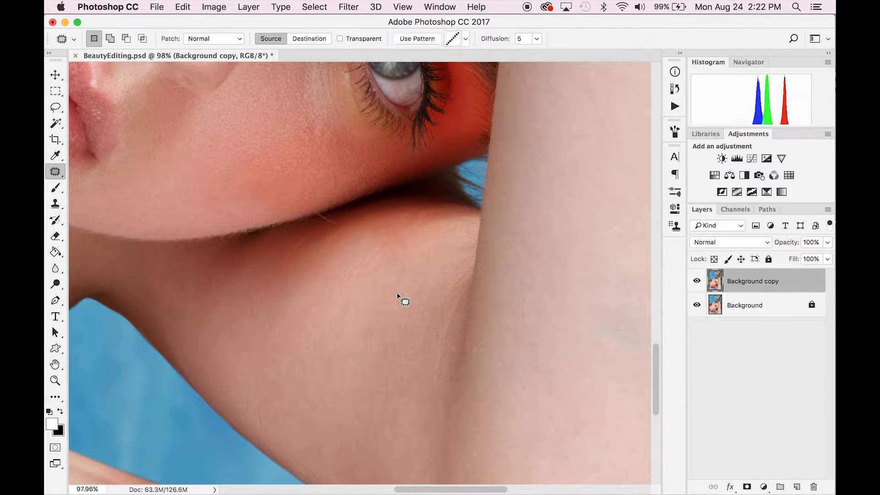
key(super+d)
Patch further small marks on the arm with nearby clean skin.
scroll(397, 295, down, 4)
drag(389, 340, 366, 481)
drag(392, 204, 403, 207)
key(super+d)
drag(376, 310, 397, 277)
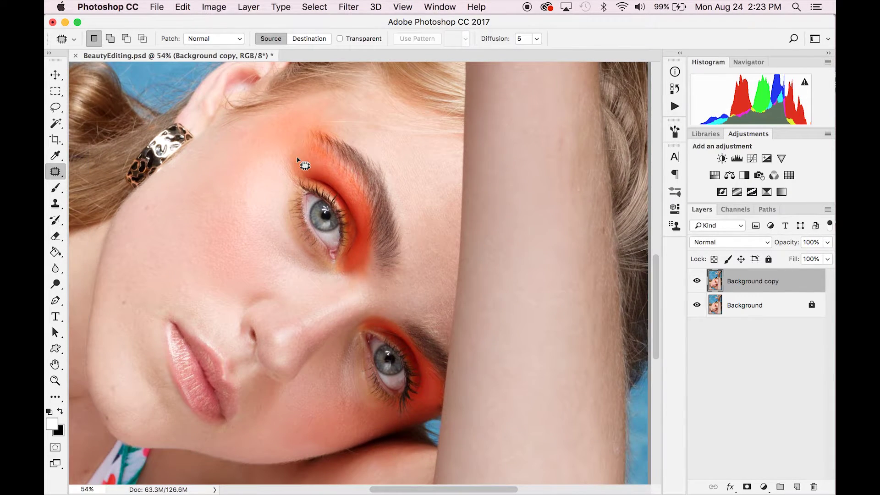
Patch the small red veins in the white of the fully visible eye using cleaner adjacent areas, and deselect.
scroll(326, 225, up, 8)
mouse_move(228, 118)
mouse_down()
mouse_move(230, 135)
mouse_move(228, 118)
mouse_move(239, 122)
mouse_move(230, 138)
mouse_move(235, 127)
mouse_up()
key(super+d)
mouse_move(234, 131)
mouse_down()
mouse_move(241, 119)
mouse_move(234, 124)
mouse_up()
key(super+d)
key(super+d)
mouse_move(236, 126)
mouse_down()
mouse_move(230, 132)
mouse_move(250, 122)
mouse_up()
key(super+d)
mouse_move(325, 233)
mouse_down()
mouse_move(291, 143)
mouse_move(296, 224)
mouse_move(308, 223)
mouse_up()
mouse_move(302, 216)
mouse_down()
mouse_move(300, 193)
mouse_move(297, 208)
mouse_move(278, 213)
mouse_move(314, 196)
mouse_move(307, 211)
mouse_up()
key(super+d)
key(super+d)
key(super+d)
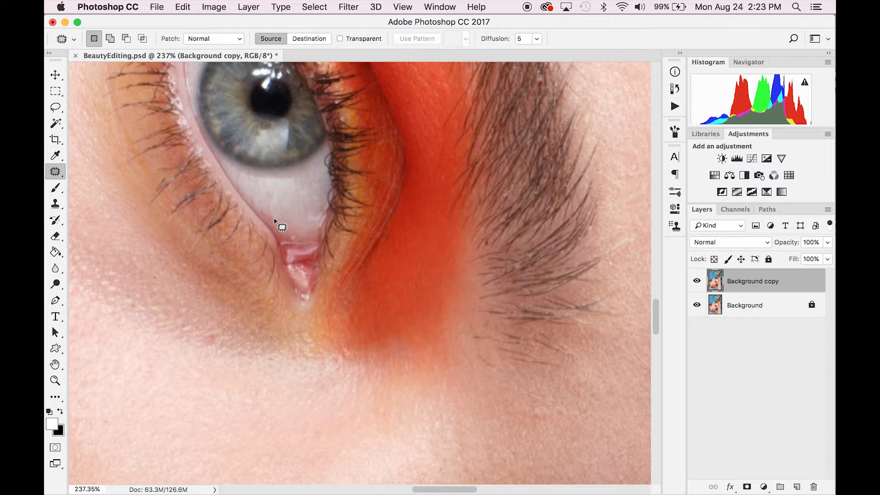
Patch the red veins in the lower white of the partly shaded eye and clear the selection.
scroll(364, 257, down, 5)
scroll(364, 257, right, 2)
scroll(392, 319, down, 5)
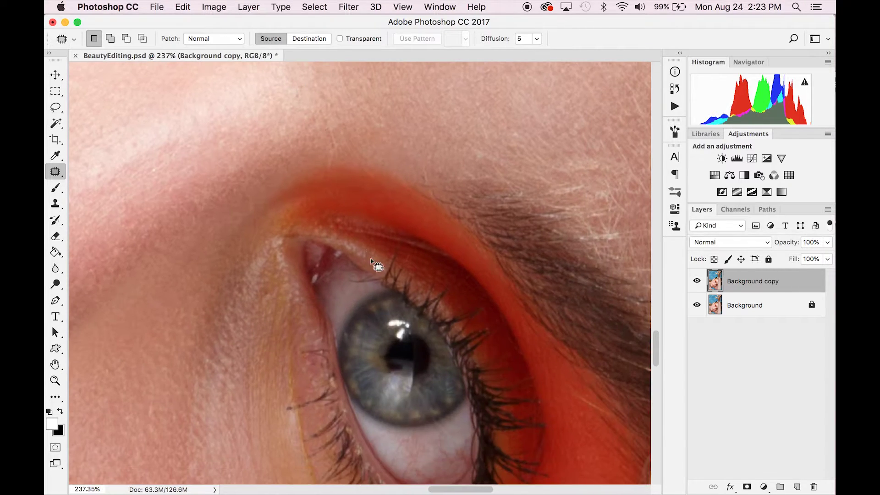
scroll(337, 208, down, 1)
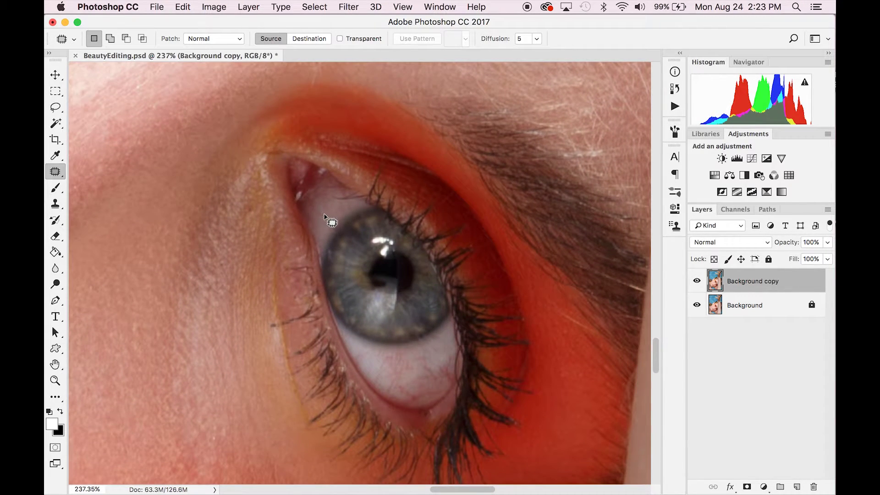
scroll(408, 247, down, 3)
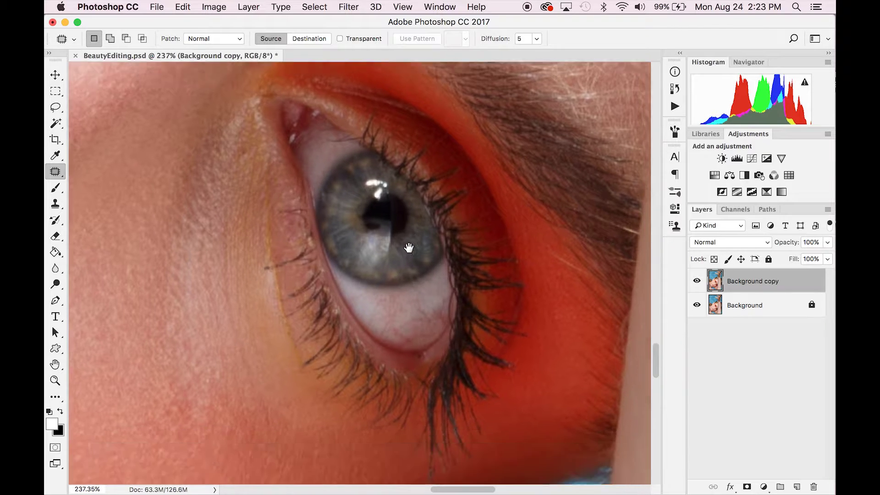
scroll(409, 248, down, 2)
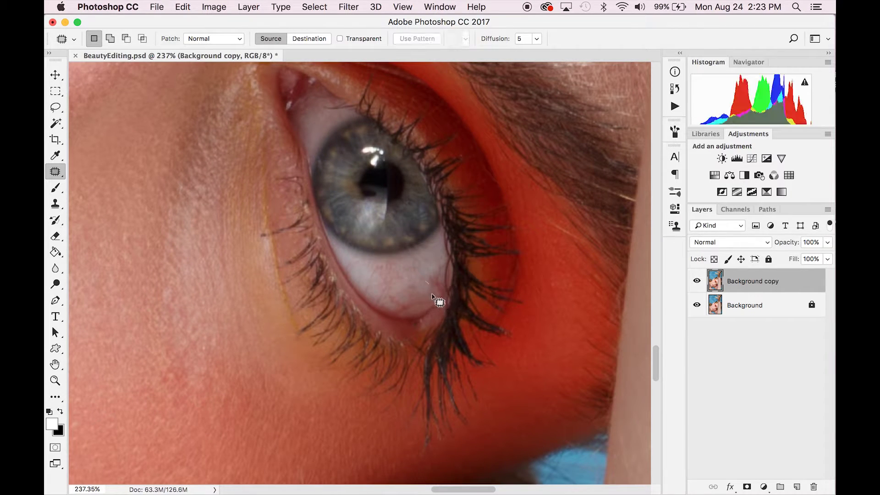
mouse_move(431, 295)
mouse_down()
mouse_move(385, 302)
mouse_move(396, 313)
mouse_move(414, 296)
mouse_up()
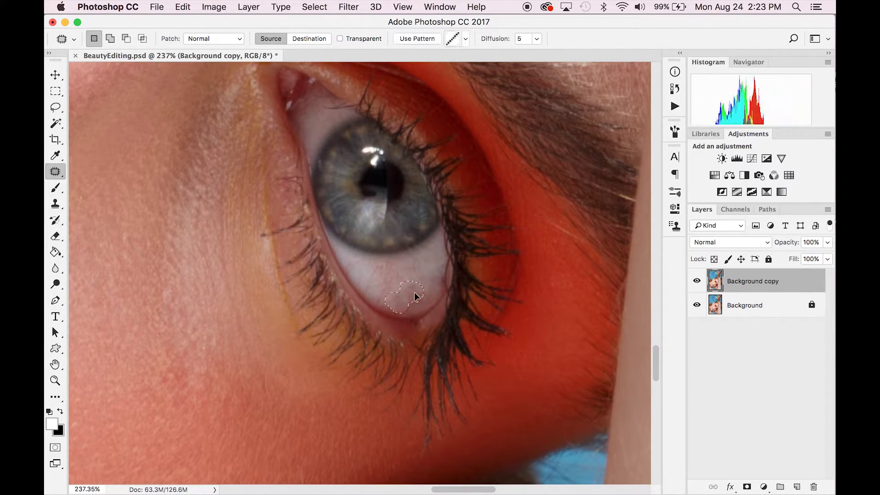
key(super+d)
Examine the eyes, mouth, nose, arm and under-eye skin for blemishes that still need retouching.
scroll(409, 278, down, 4)
scroll(325, 248, up, 8)
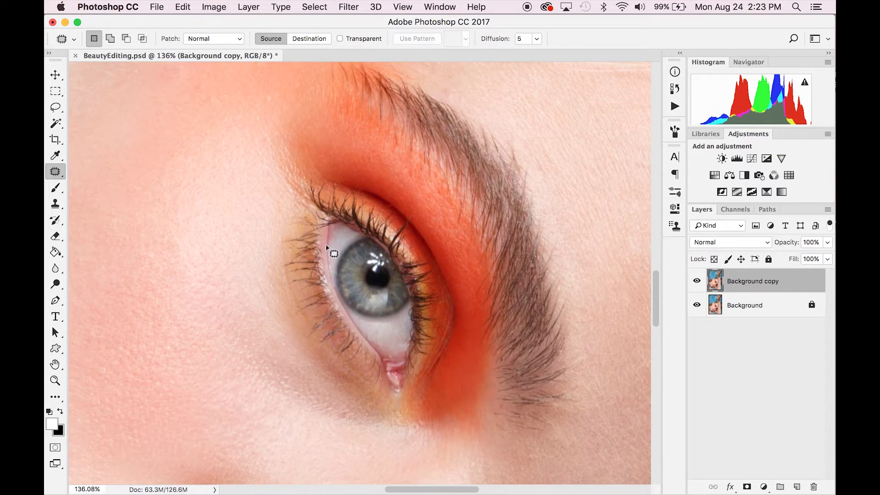
scroll(326, 248, down, 5)
scroll(326, 247, right, 3)
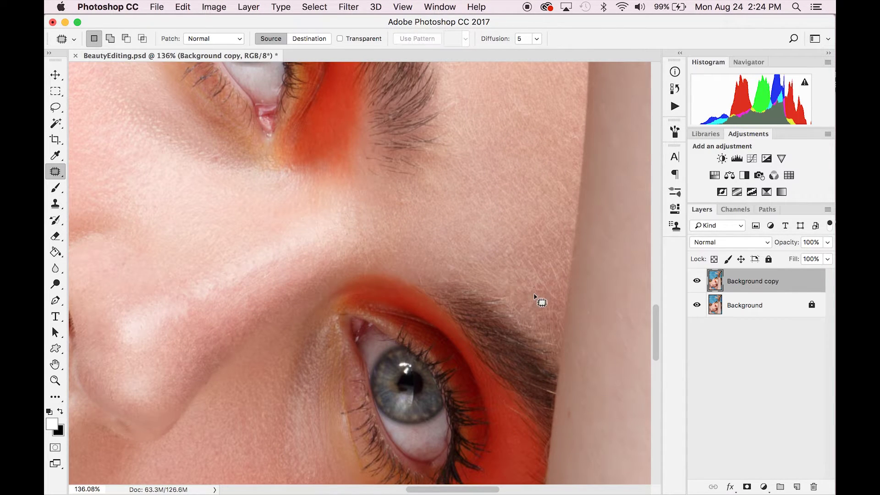
scroll(520, 275, down, 5)
scroll(244, 215, up, 5)
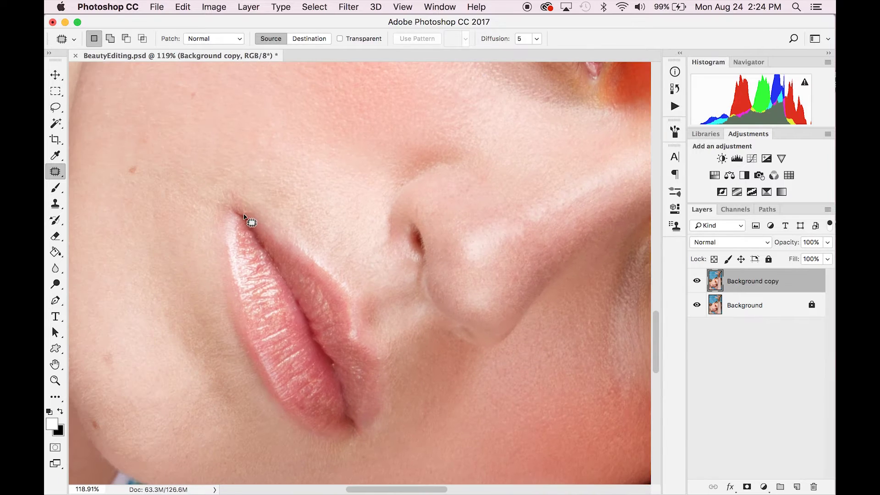
scroll(220, 193, down, 5)
scroll(350, 248, up, 4)
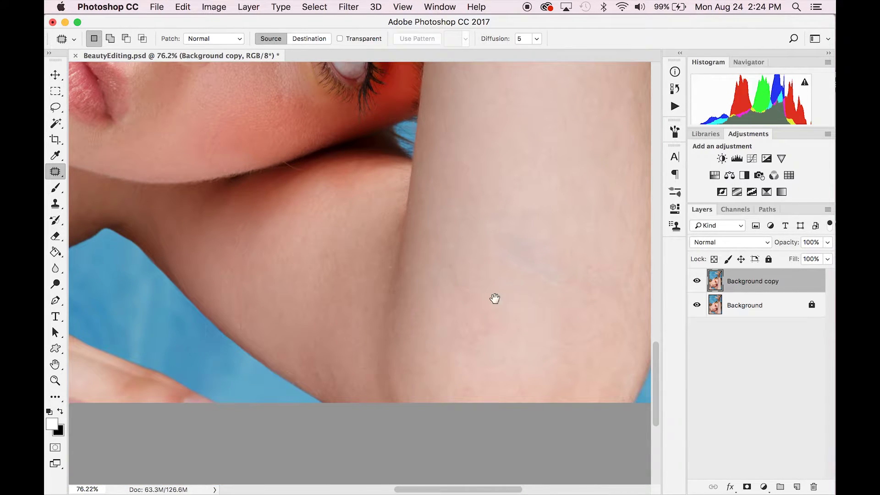
scroll(495, 298, up, 10)
scroll(472, 171, up, 10)
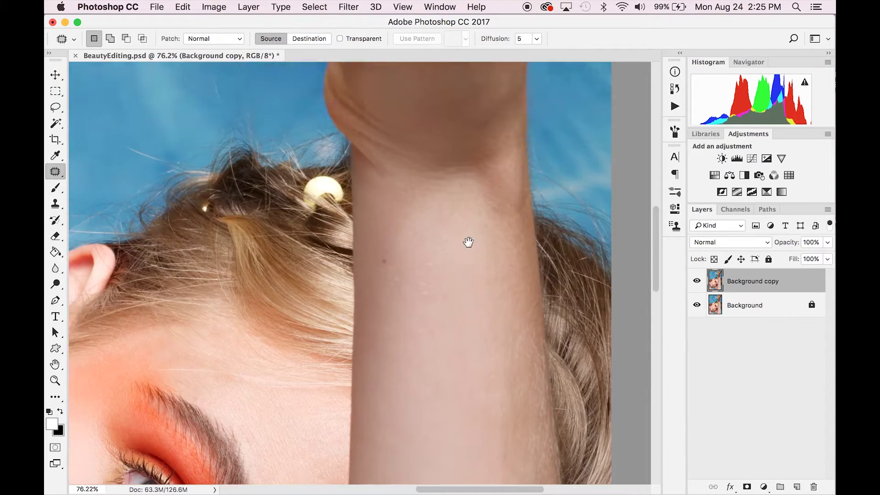
scroll(467, 242, down, 3)
scroll(479, 243, up, 8)
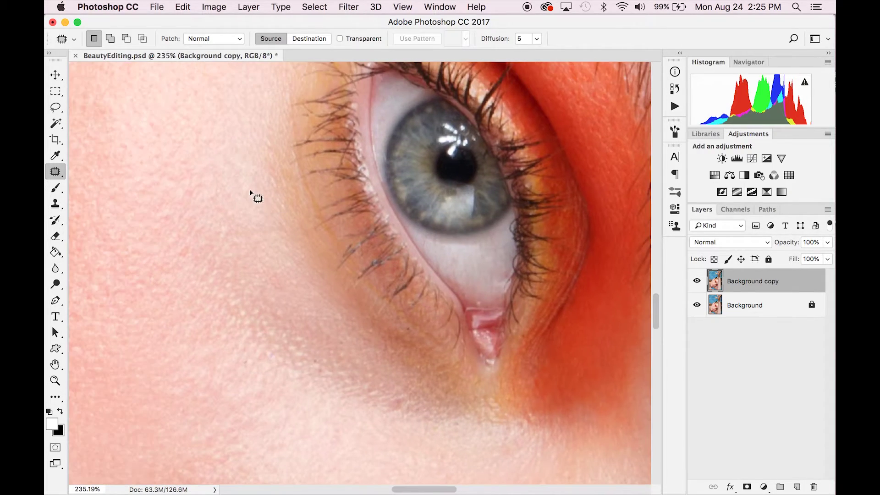
Create a new layer named D&B in Soft Light mode, filled with the 50% gray neutral color, above Background copy.
scroll(251, 193, down, 4)
scroll(365, 251, up, 3)
scroll(400, 257, down, 6)
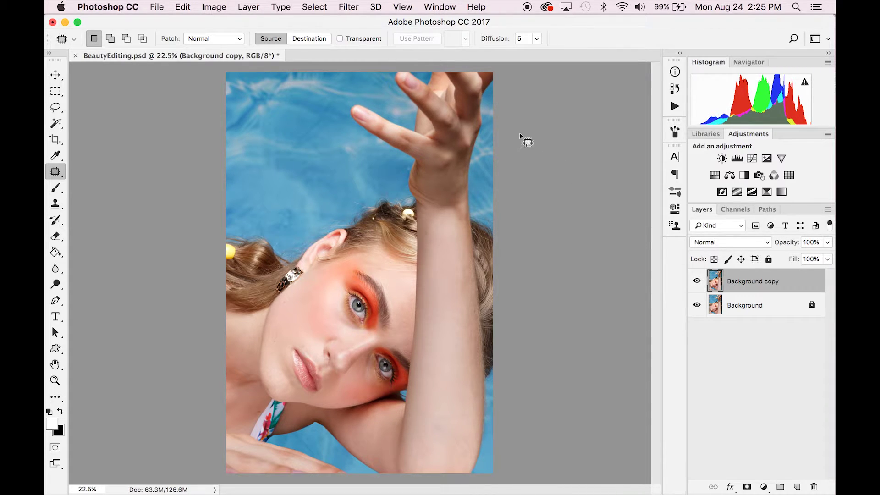
click(246, 7)
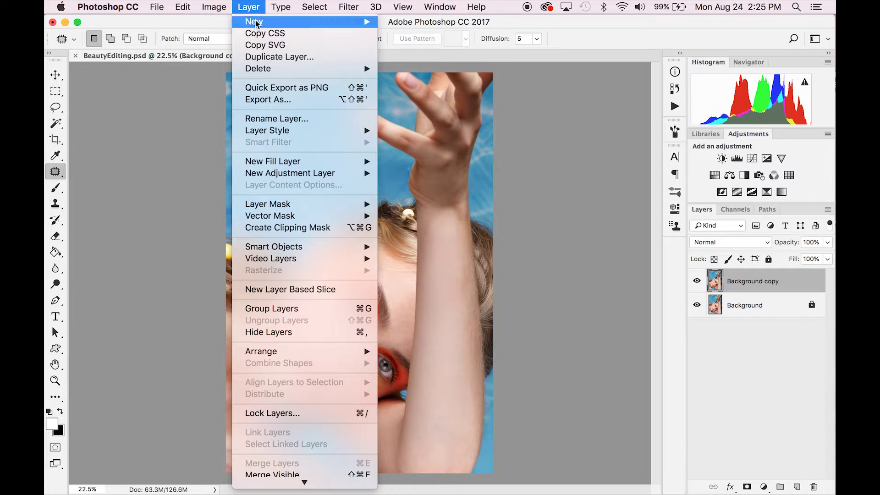
mouse_move(260, 23)
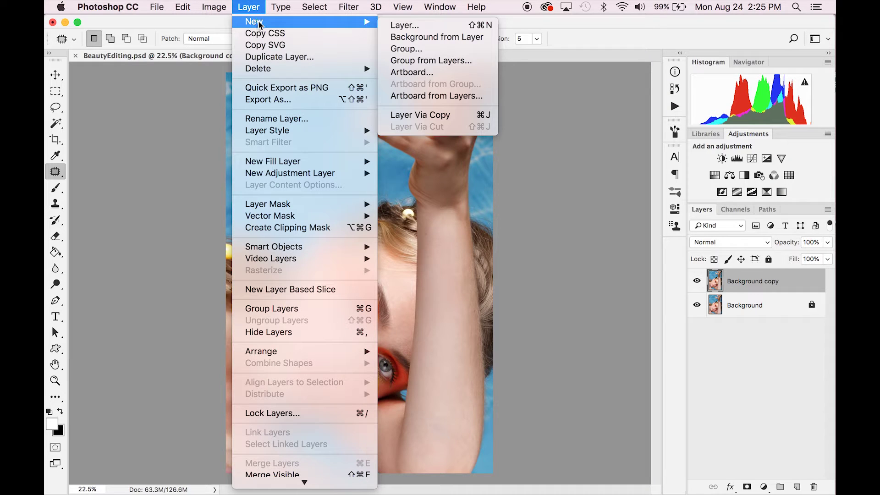
click(410, 26)
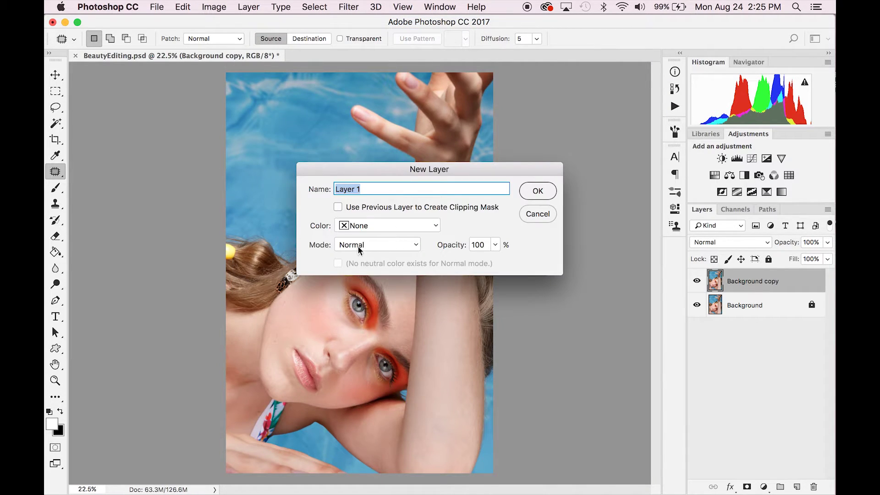
click(381, 249)
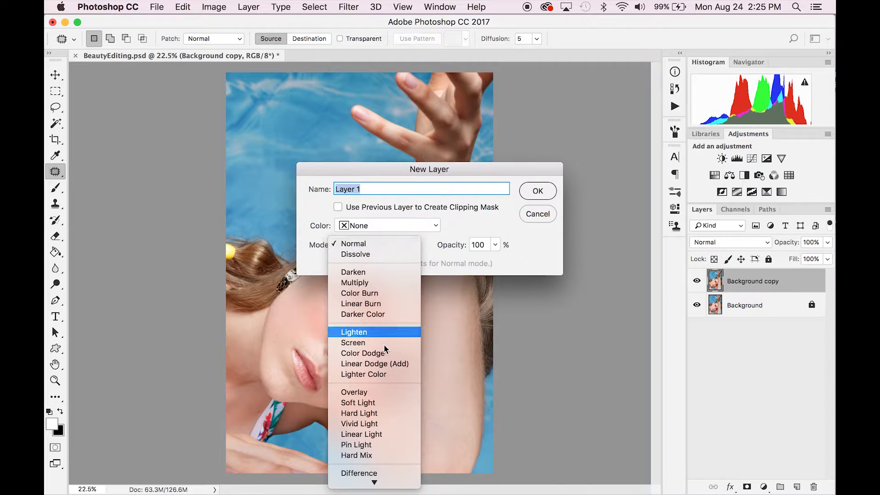
click(396, 404)
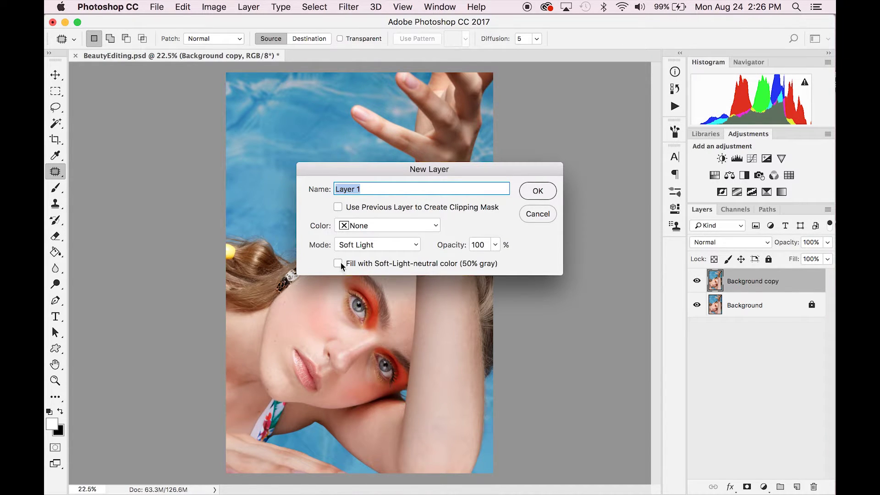
text(D&B)
click(538, 192)
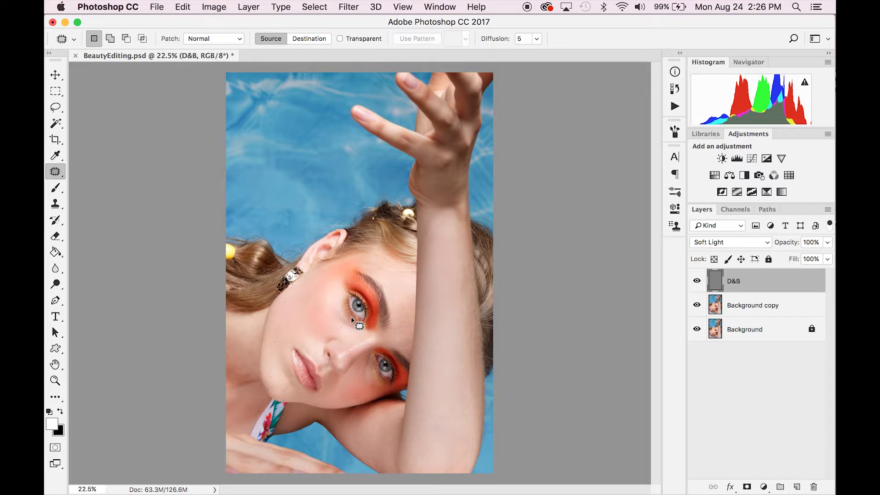
Choose the Brush tool and set its opacity and flow to 14% each.
key(b)
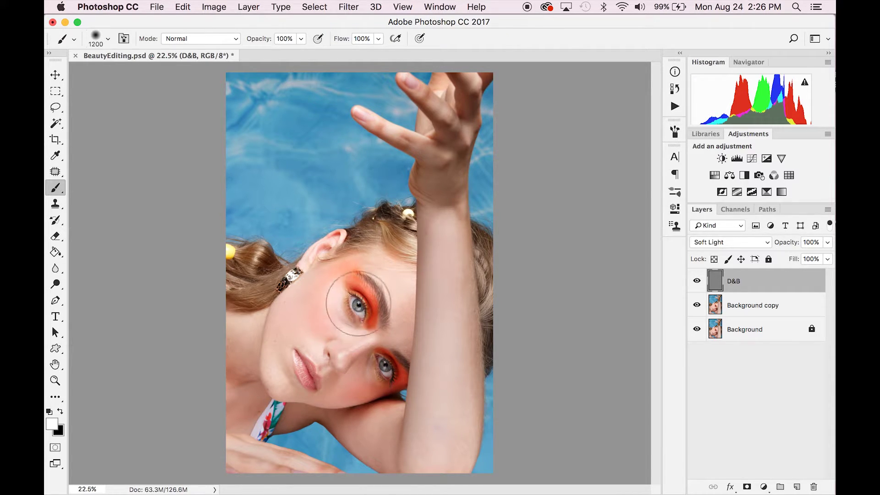
mouse_move(340, 238)
mouse_down()
mouse_move(341, 255)
mouse_move(330, 132)
mouse_move(344, 136)
mouse_up()
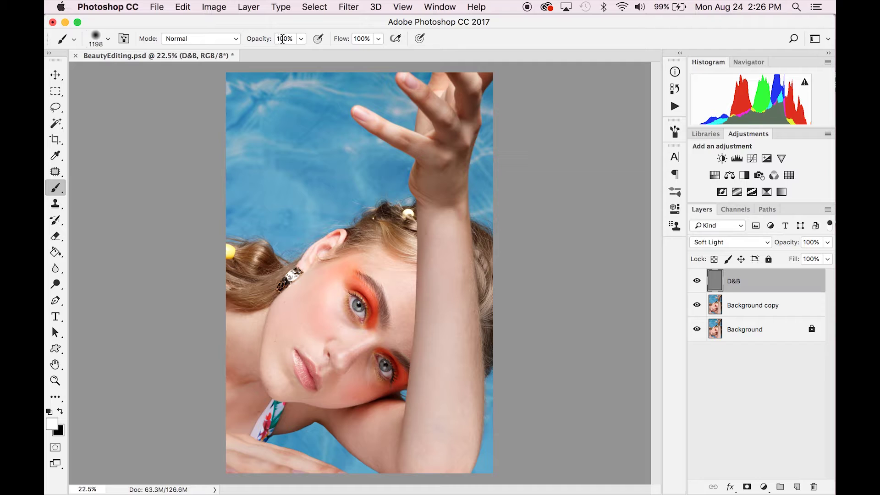
text(14)
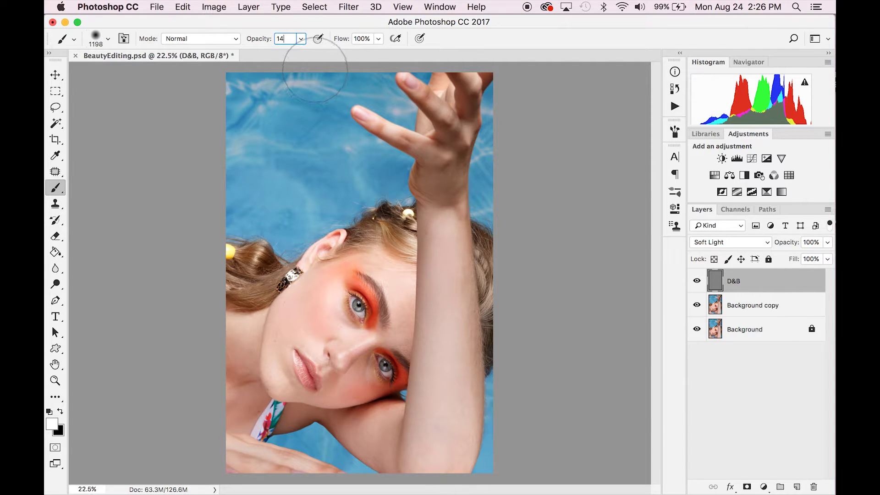
key(Tab)
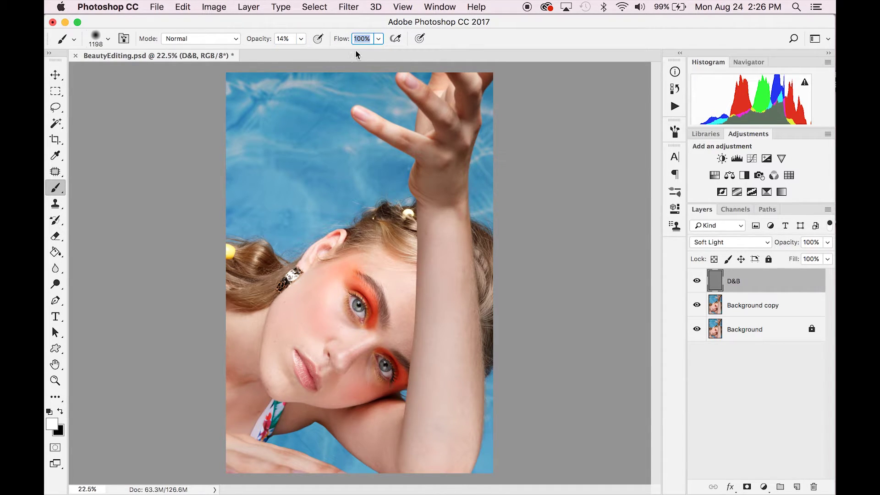
text(14)
key(Tab)
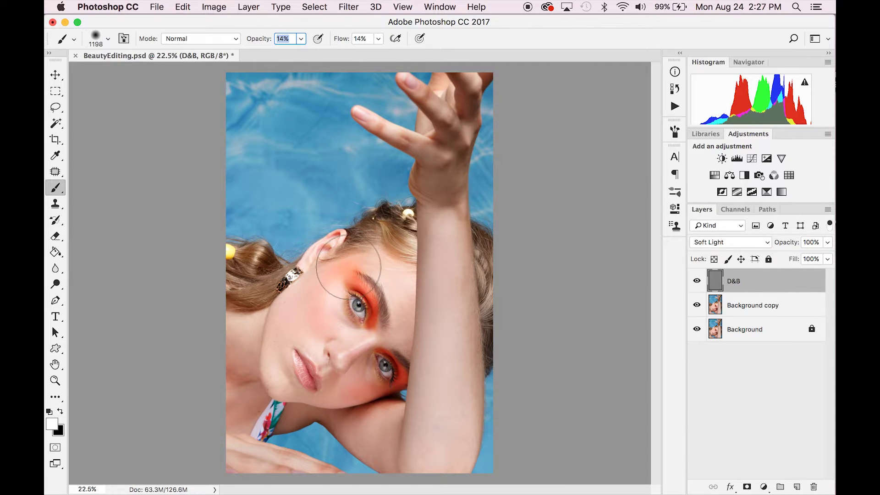
Add a Black & White adjustment layer above D&B and set its Reds value to -78.
scroll(348, 266, up, 8)
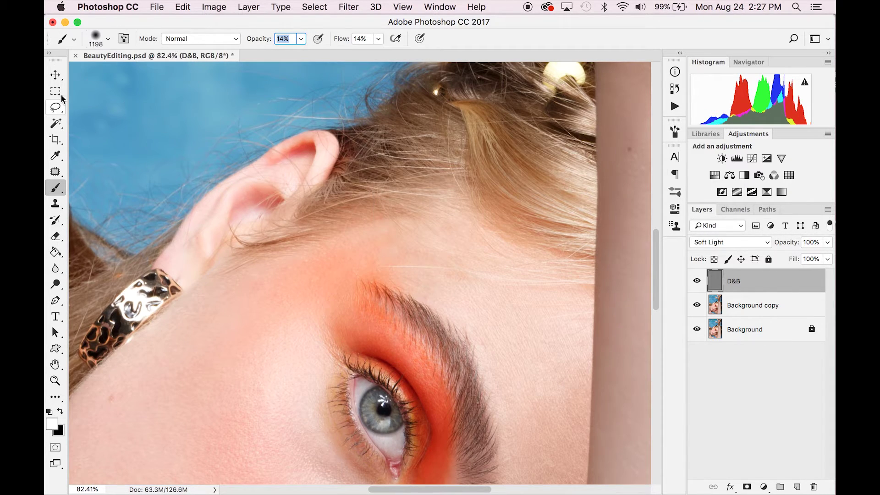
click(55, 75)
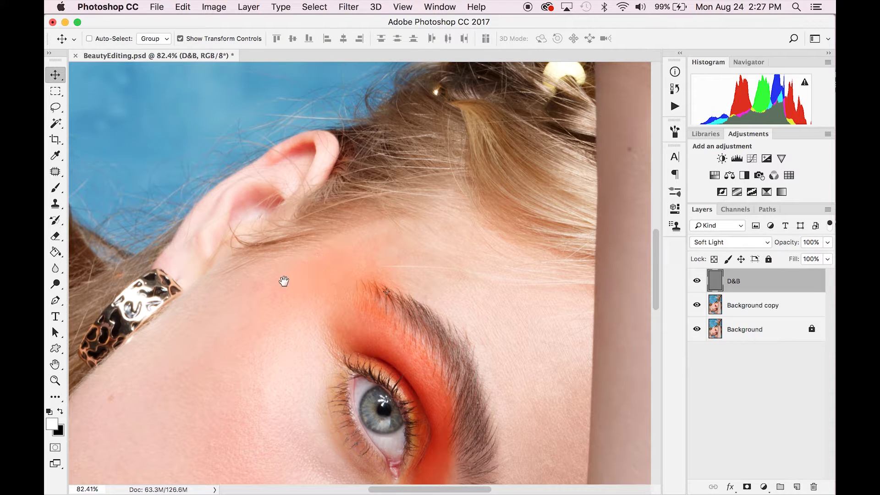
scroll(284, 281, down, 5)
key(b)
scroll(364, 292, down, 3)
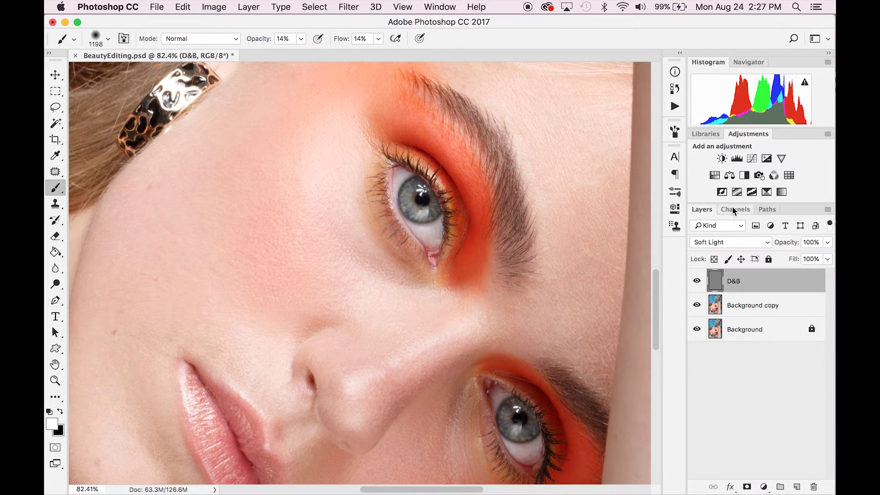
click(744, 176)
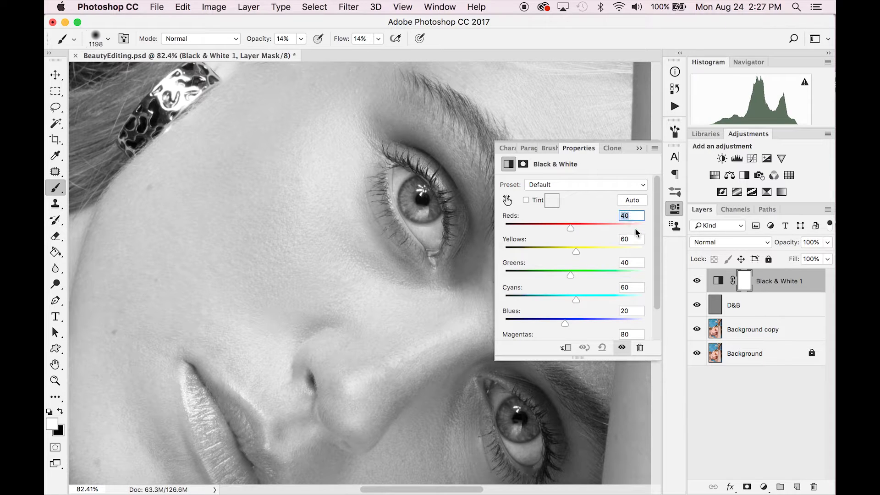
text(78)
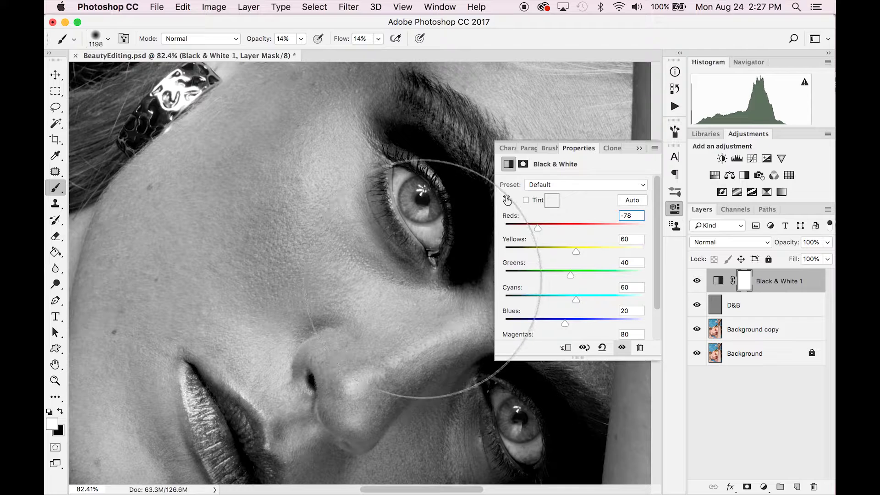
key(Return)
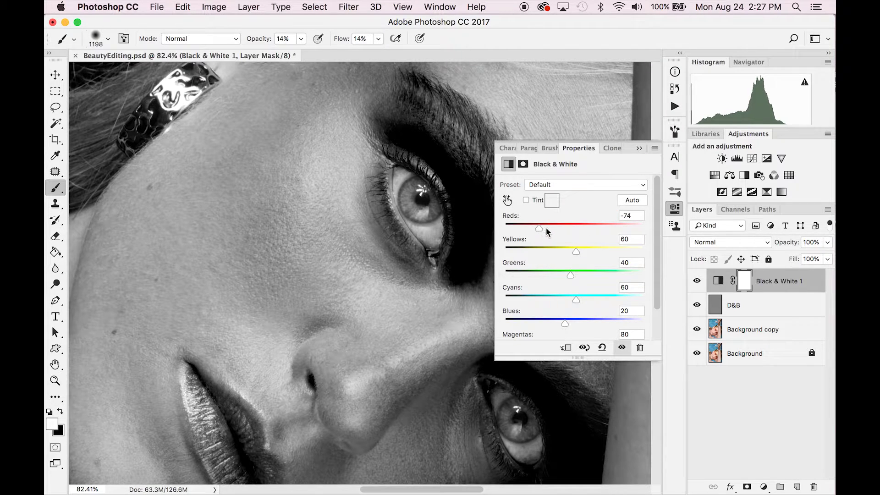
mouse_move(545, 227)
mouse_down()
mouse_move(565, 227)
mouse_move(539, 226)
mouse_up()
click(634, 215)
text(-78)
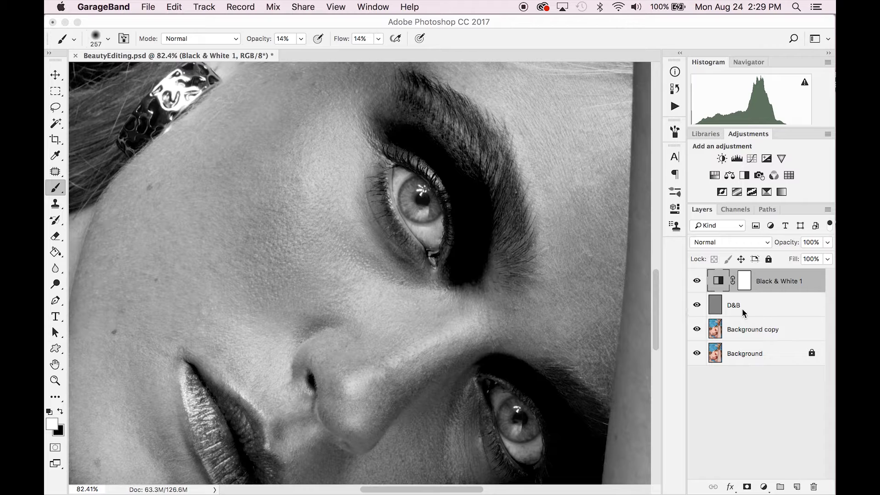
Make the D&B layer active and examine the cheek, nose and lip areas for uneven light and dark patches.
click(740, 302)
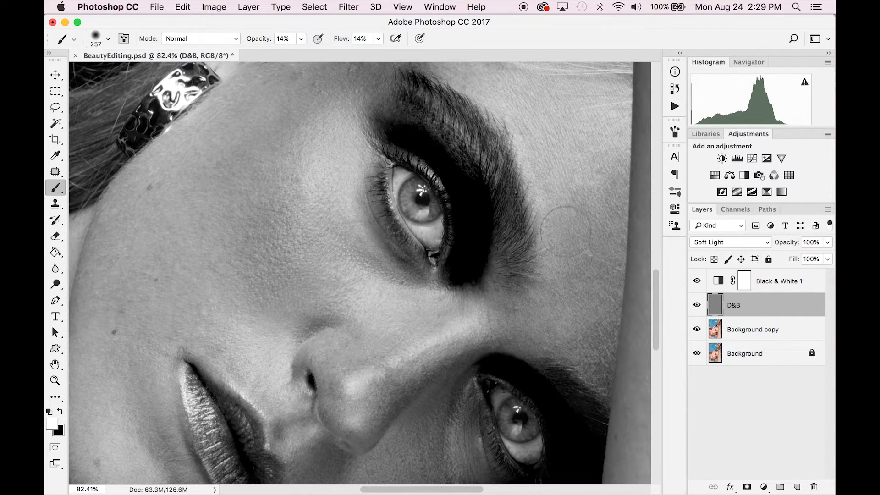
key(super+0)
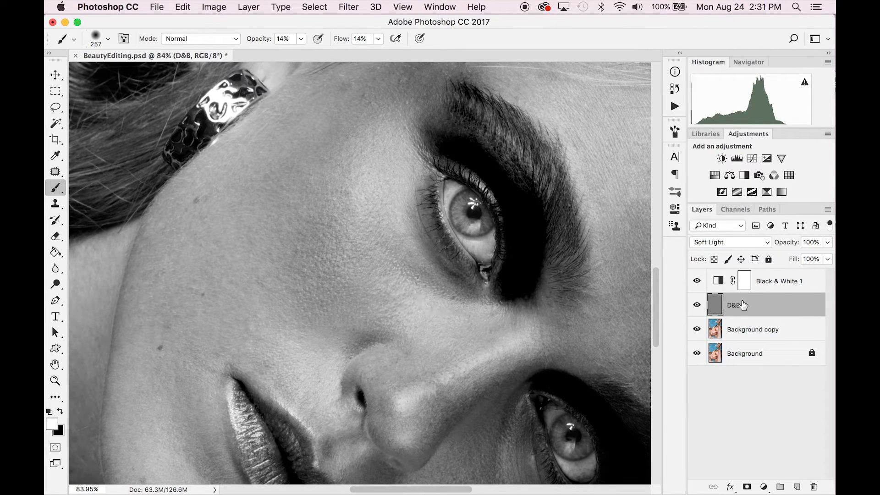
scroll(405, 324, up, 3)
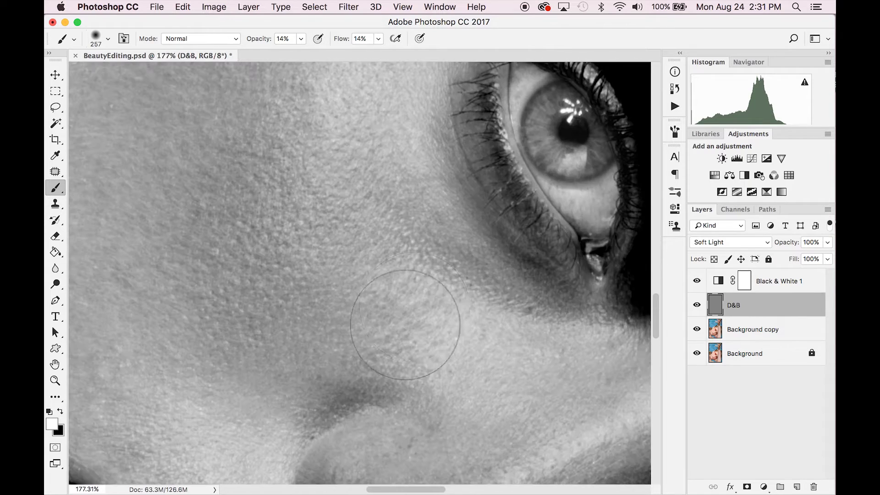
drag(460, 284, 429, 312)
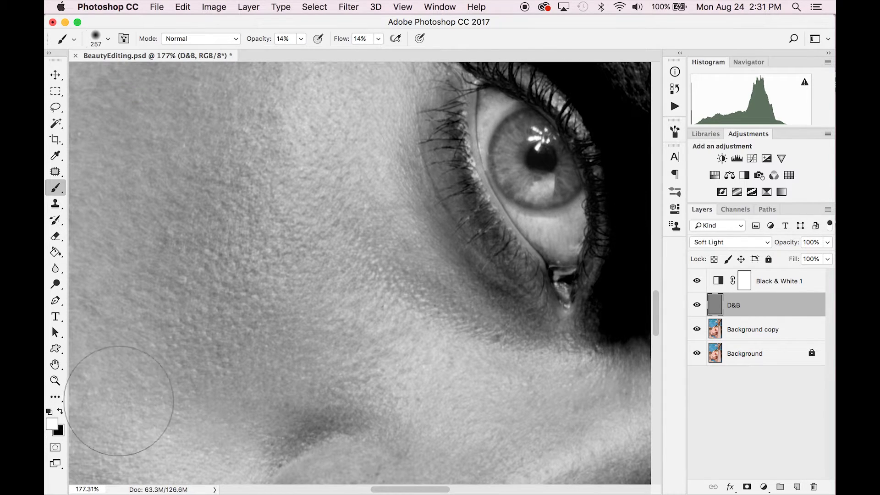
scroll(371, 254, down, 5)
scroll(372, 252, down, 4)
scroll(371, 252, left, 3)
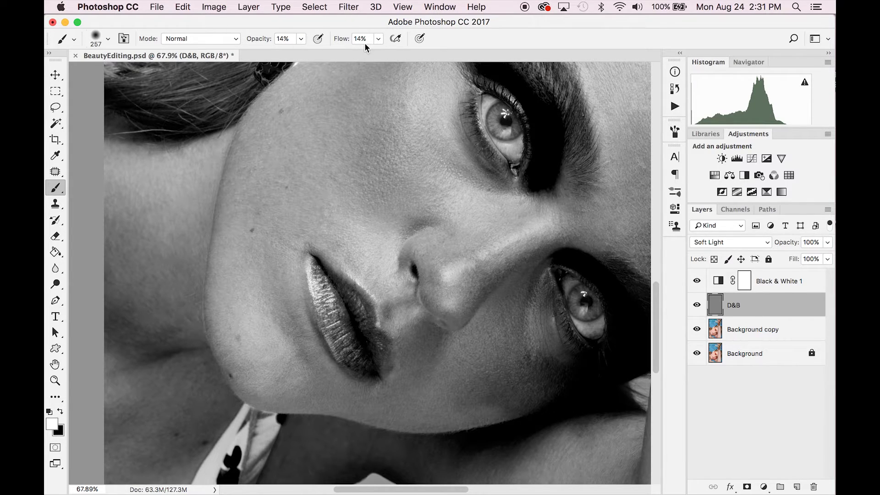
drag(364, 188, 364, 162)
scroll(253, 332, up, 1)
scroll(257, 327, up, 2)
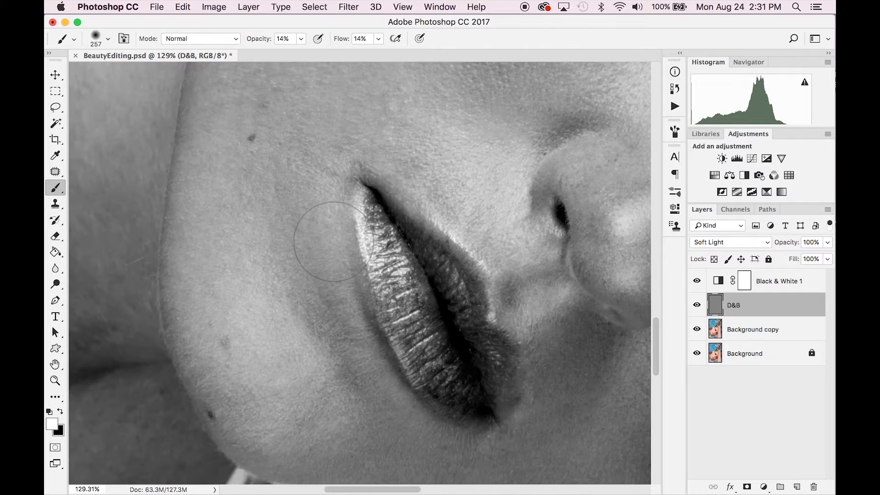
key(super+0)
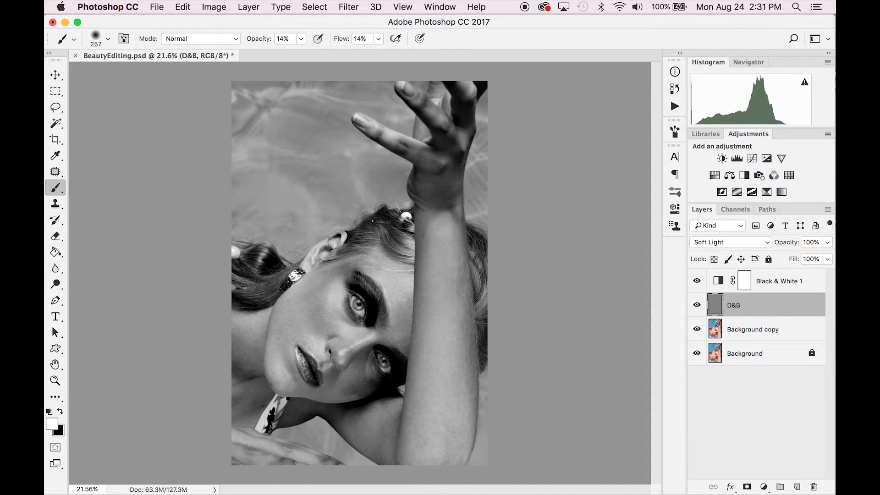
scroll(350, 350, up, 6)
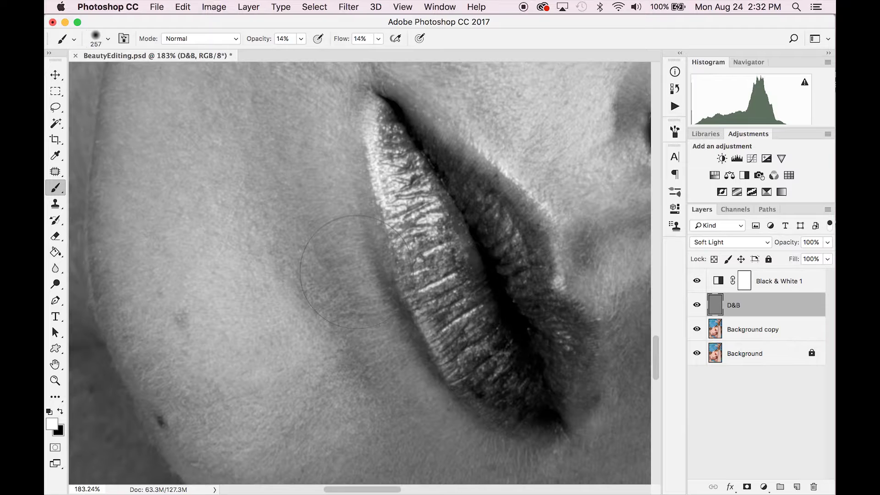
Reduce the brush to about 17 px and lighten the dark patches on the skin below the lower lip with white.
drag(356, 271, 333, 266)
drag(344, 264, 340, 263)
scroll(318, 226, up, 3)
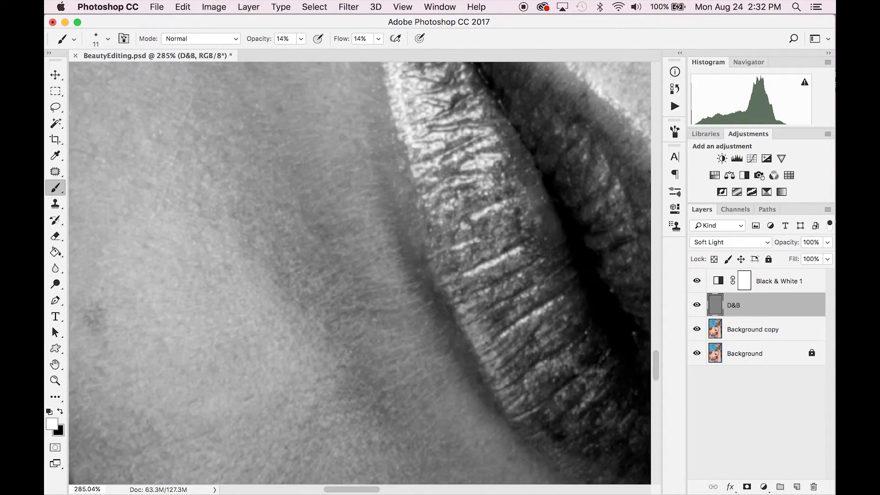
scroll(314, 232, down, 2)
drag(318, 234, 323, 237)
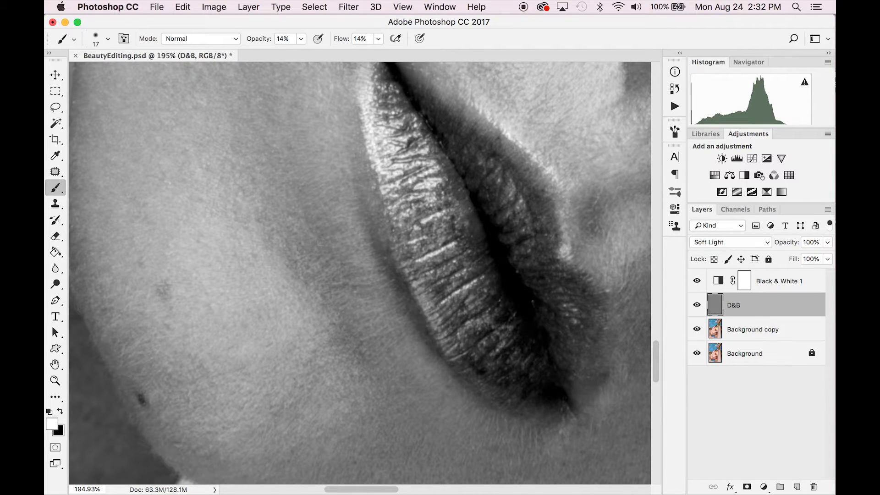
Lighten the small dark patches on the cheek beside the corner of the mouth with the white brush.
scroll(320, 197, down, 4)
scroll(322, 270, up, 2)
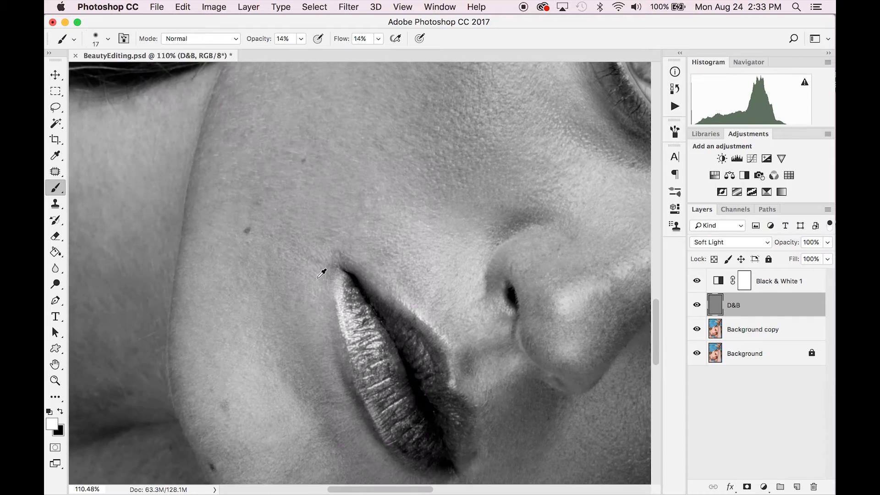
scroll(247, 176, up, 2)
drag(265, 201, 279, 203)
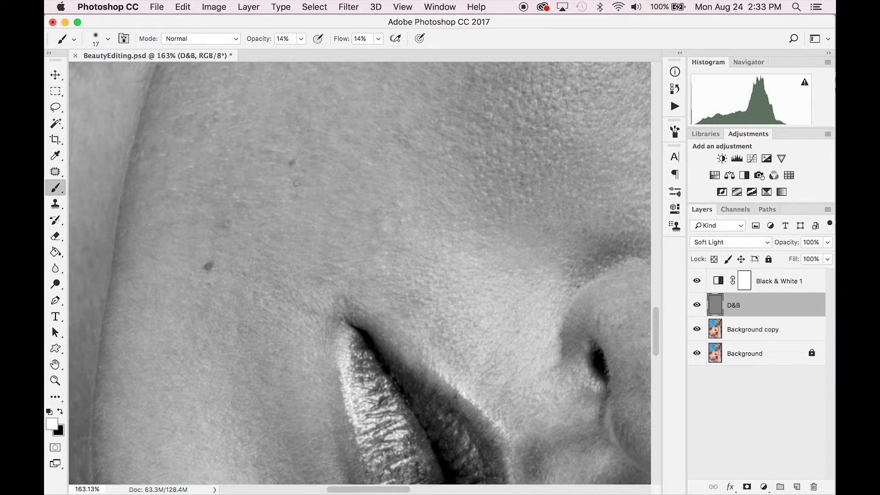
Dodge the uneven dark patches around the nose and on the shaded cheek below the second eye with the white brush.
scroll(406, 237, down, 5)
scroll(406, 237, right, 5)
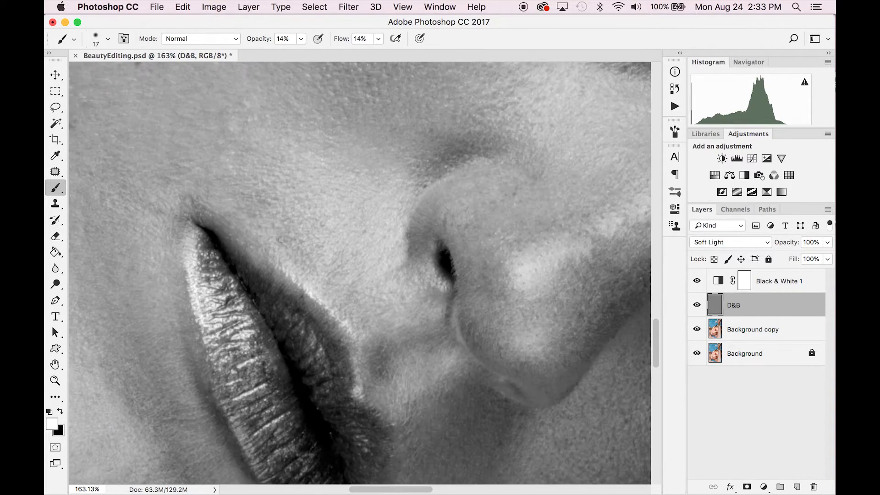
scroll(416, 208, down, 3)
scroll(416, 209, right, 8)
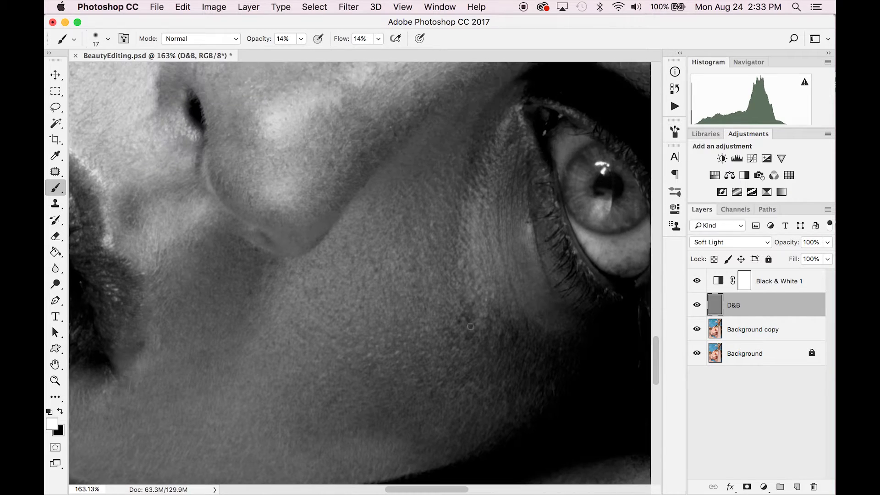
scroll(222, 210, left, 3)
scroll(222, 211, up, 1)
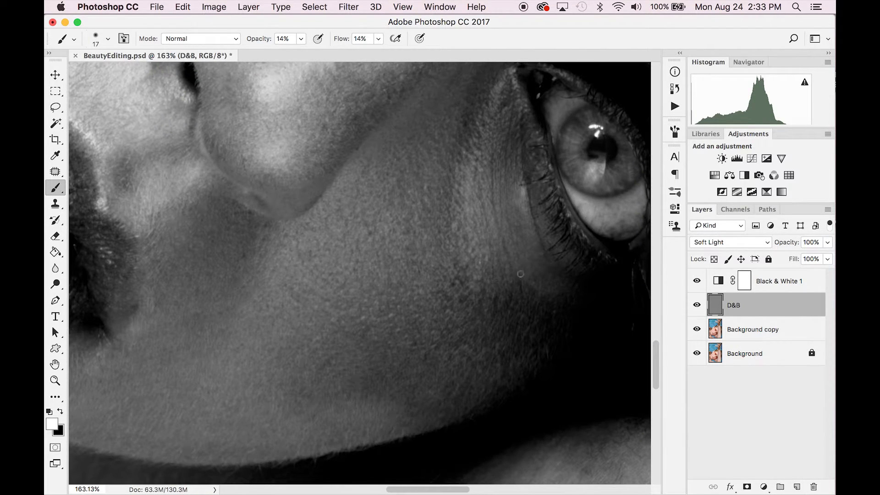
drag(363, 136, 254, 427)
drag(527, 183, 329, 314)
drag(420, 202, 424, 273)
scroll(356, 228, down, 3)
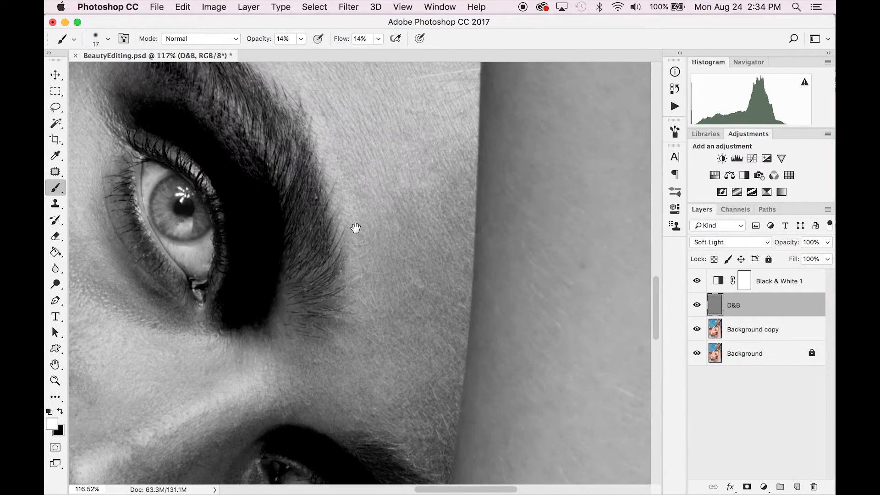
Reduce the brush to about 15 px and lighten the dark patches on the forehead between the eyebrows with white.
key(])
key(])
key(])
scroll(436, 261, up, 3)
key(bracketleft)
key(bracketleft)
key(bracketleft)
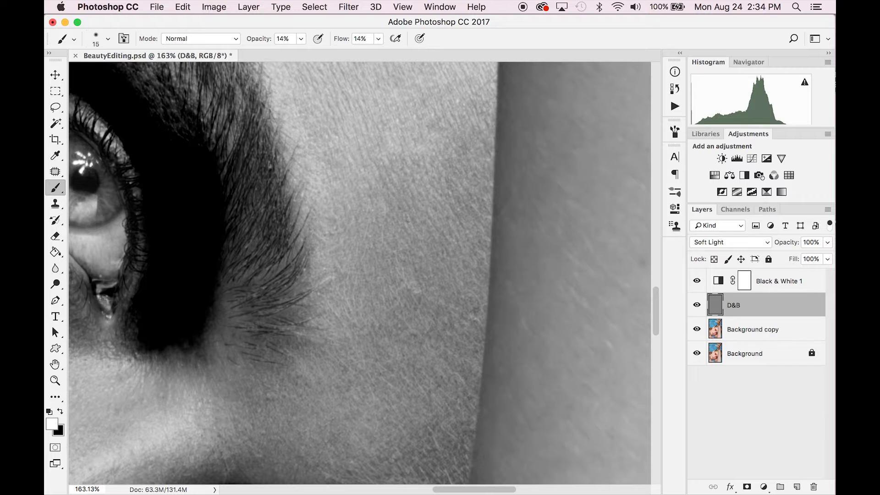
drag(161, 172, 328, 328)
Enlarge the brush to about 25 px and dodge the uneven dark patches on the chin and beside the corner of the mouth.
scroll(328, 328, down, 4)
drag(296, 450, 402, 293)
drag(365, 395, 527, 240)
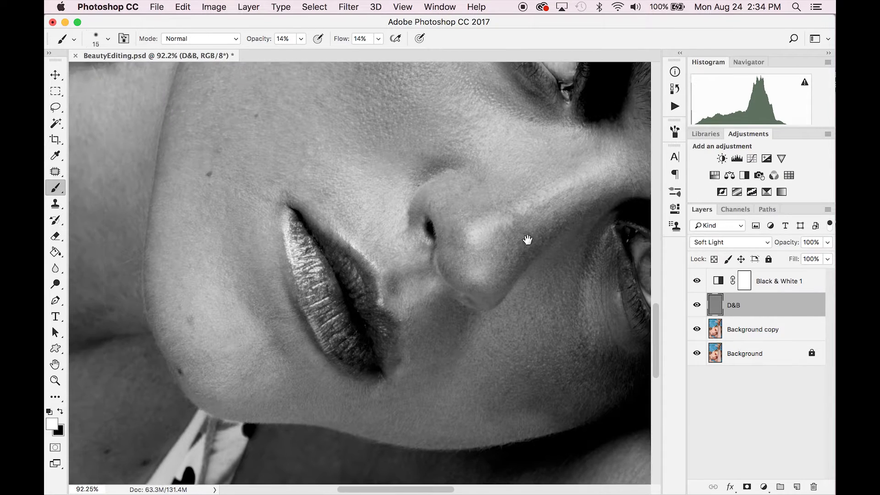
scroll(527, 240, right, 2)
scroll(300, 271, up, 2)
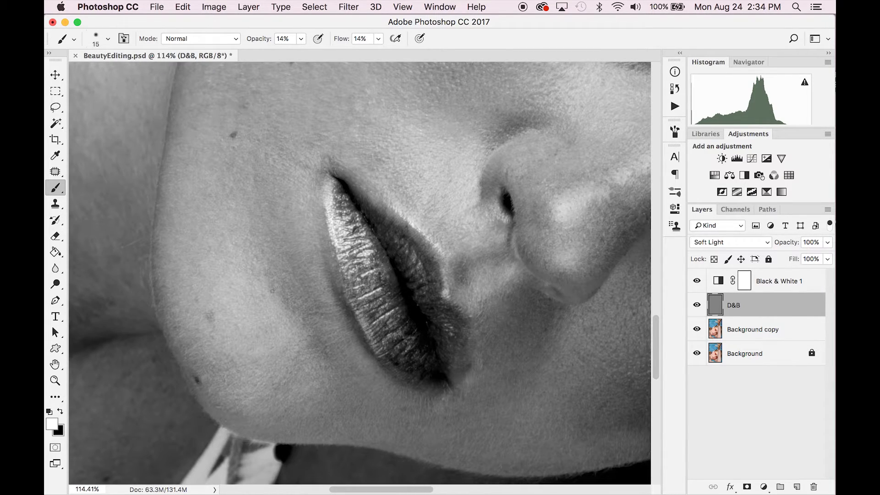
scroll(272, 290, up, 3)
key(bracketright)
key(bracketright)
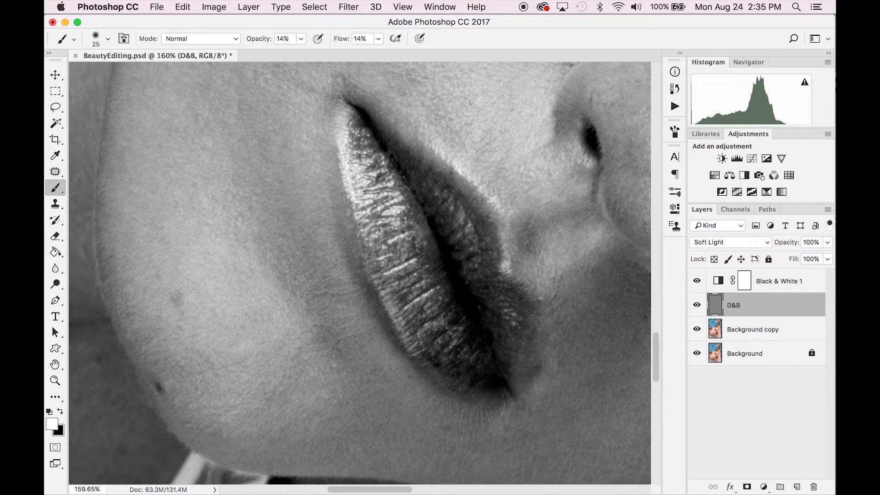
drag(295, 228, 312, 338)
drag(387, 220, 374, 213)
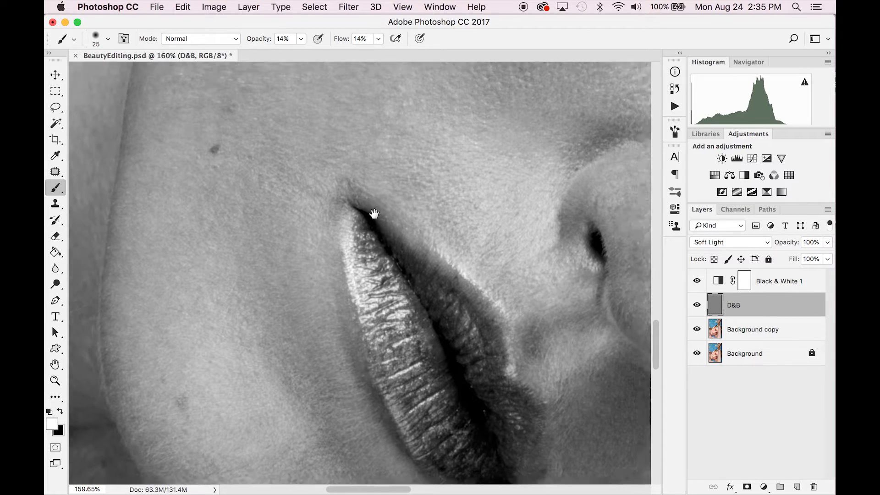
Lighten the uneven areas around the nose, forehead and temple with white, enlarging the brush to about 36 px.
scroll(374, 214, right, 5)
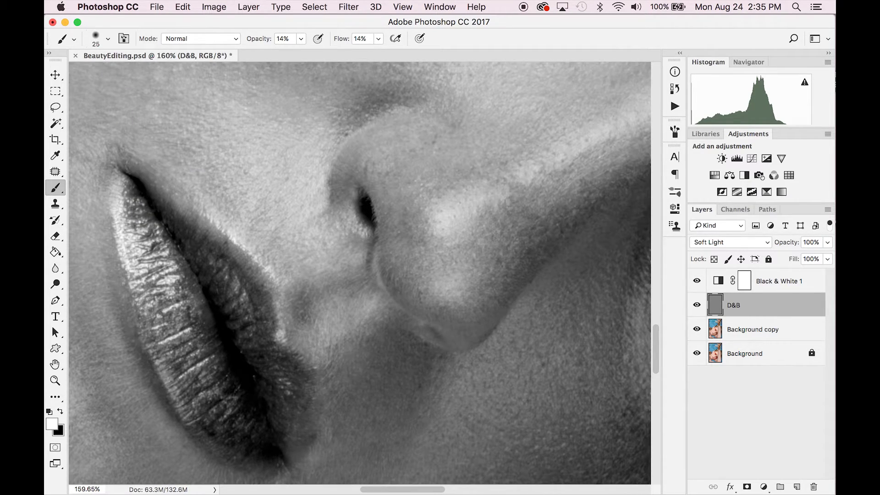
scroll(473, 163, up, 5)
scroll(473, 163, right, 6)
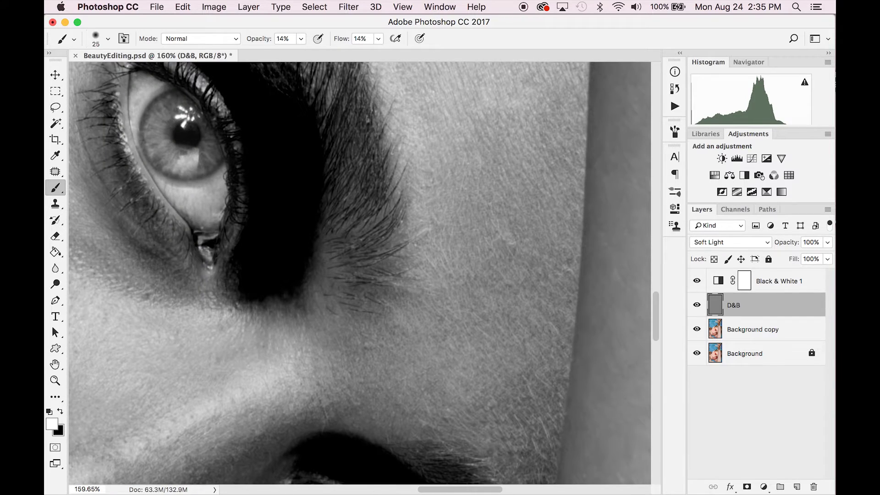
scroll(517, 261, down, 6)
scroll(436, 92, up, 4)
ctrl+alt+drag(430, 232, 383, 209)
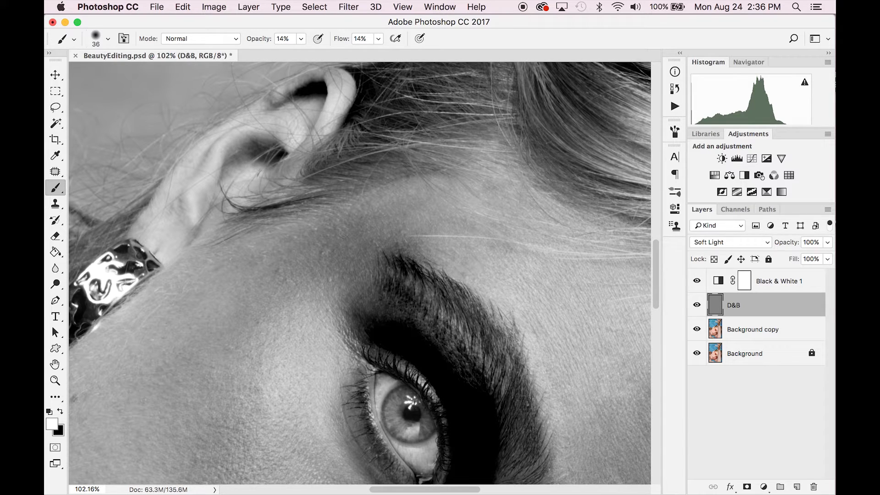
Check the temple area in color, then compare it in black and white with the D&B layer hidden and shown.
click(697, 281)
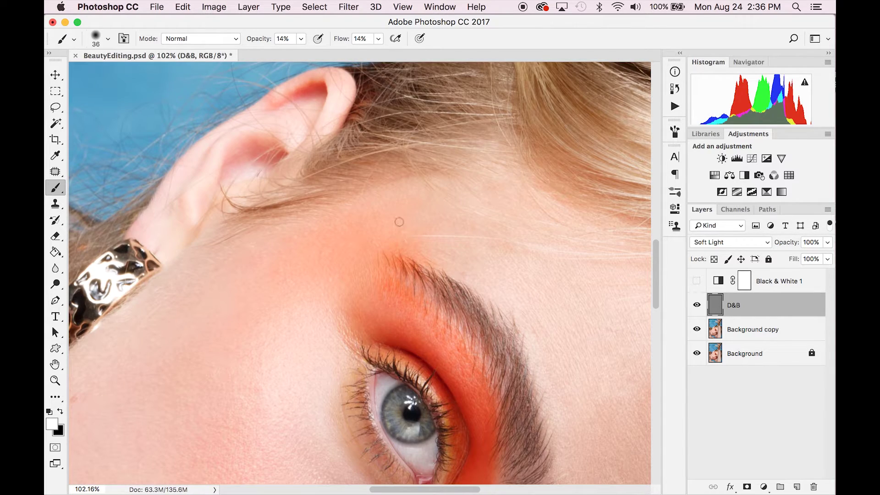
click(696, 281)
click(697, 304)
click(697, 304)
click(697, 305)
click(696, 304)
click(697, 305)
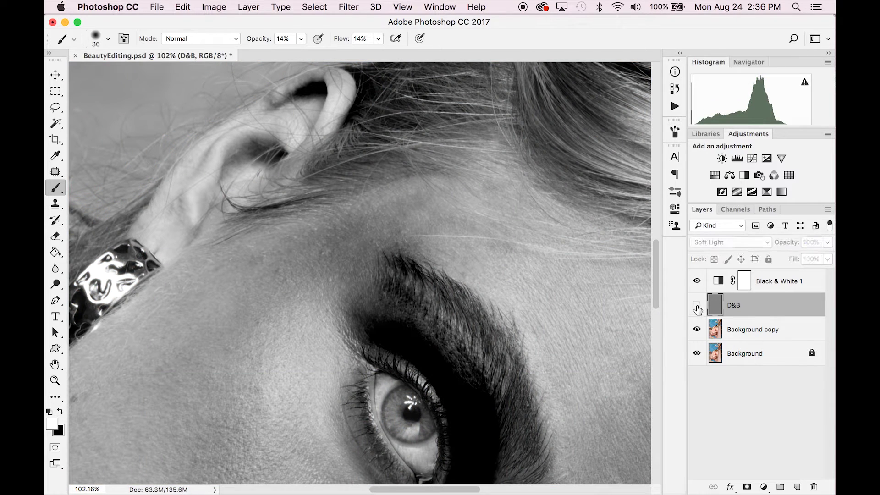
click(696, 305)
click(697, 305)
Compare the forehead, eyes and nose with the Black & White adjustment hidden and shown.
scroll(369, 241, down, 5)
scroll(370, 241, right, 10)
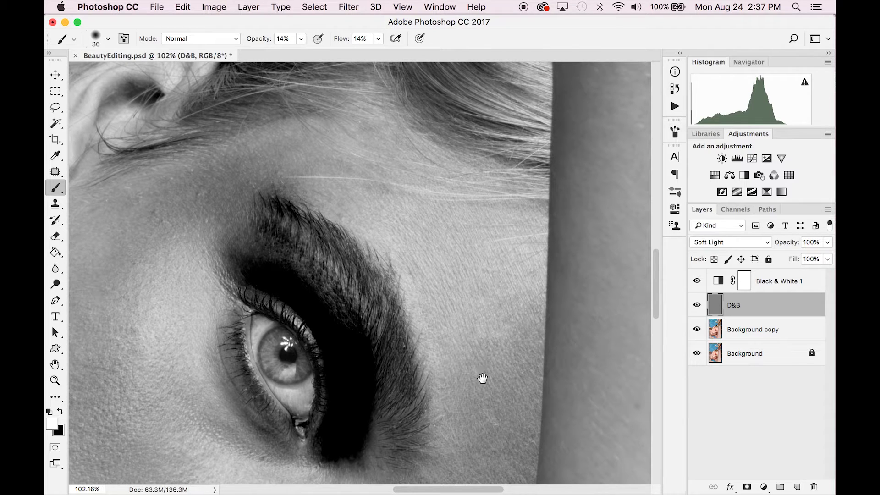
scroll(481, 379, down, 5)
scroll(481, 379, right, 2)
scroll(380, 239, down, 5)
scroll(380, 238, left, 1)
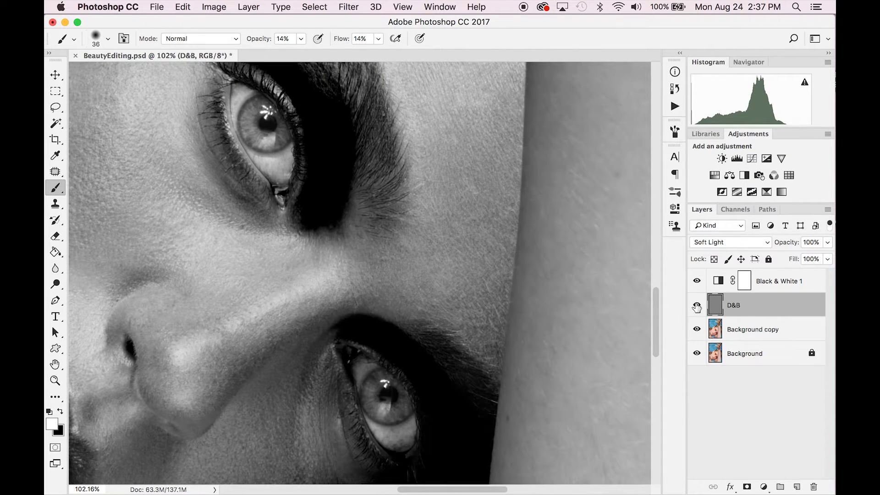
click(697, 281)
click(696, 281)
click(696, 281)
click(697, 281)
click(697, 281)
click(697, 281)
Set the brush to about 38 px and lighten the remaining dark patches on the skin under both eyes.
scroll(301, 341, down, 3)
scroll(301, 340, left, 4)
scroll(318, 278, up, 5)
scroll(318, 279, left, 3)
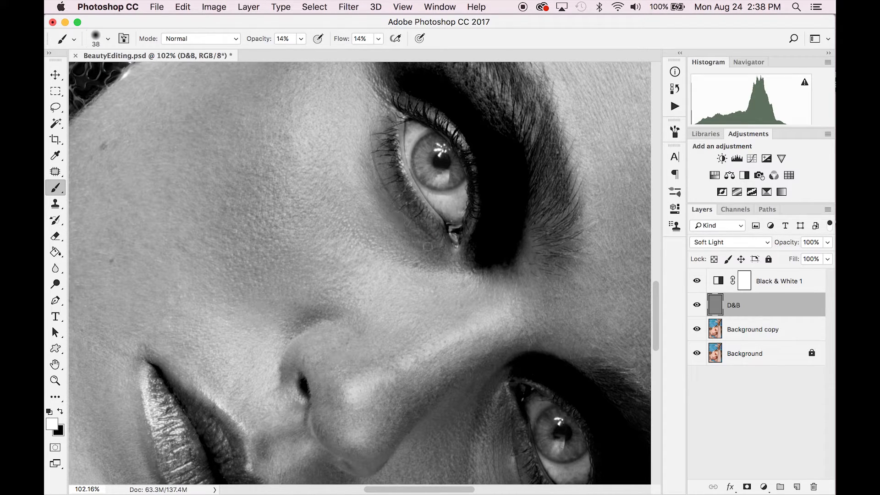
scroll(313, 103, down, 5)
scroll(367, 255, up, 5)
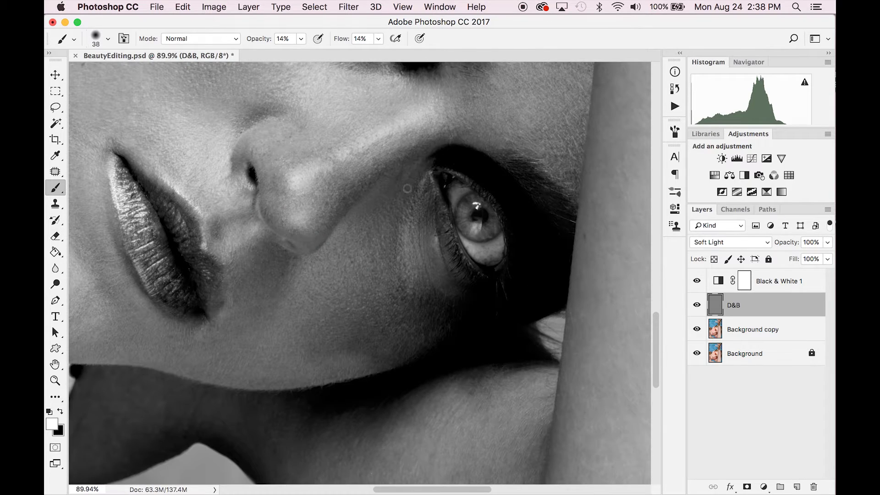
Fit the whole portrait in view, hide the Black & White adjustment and compare the image with and without the D&B layer.
key(super+0)
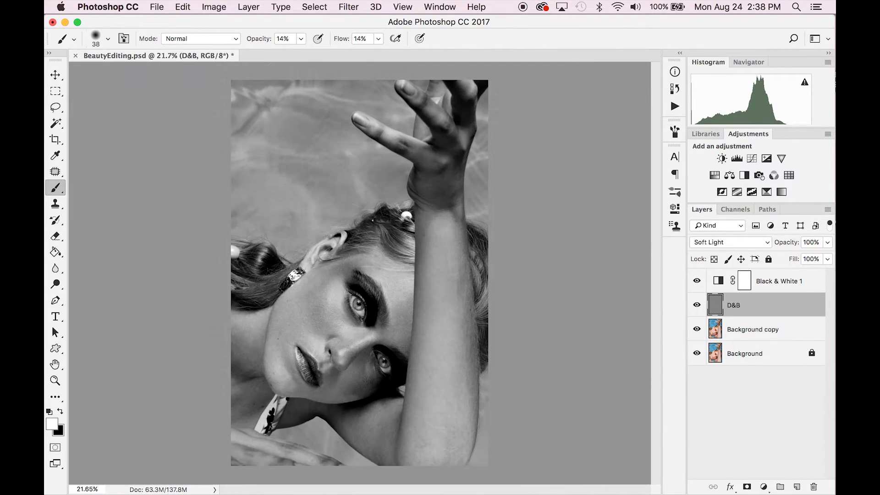
click(697, 280)
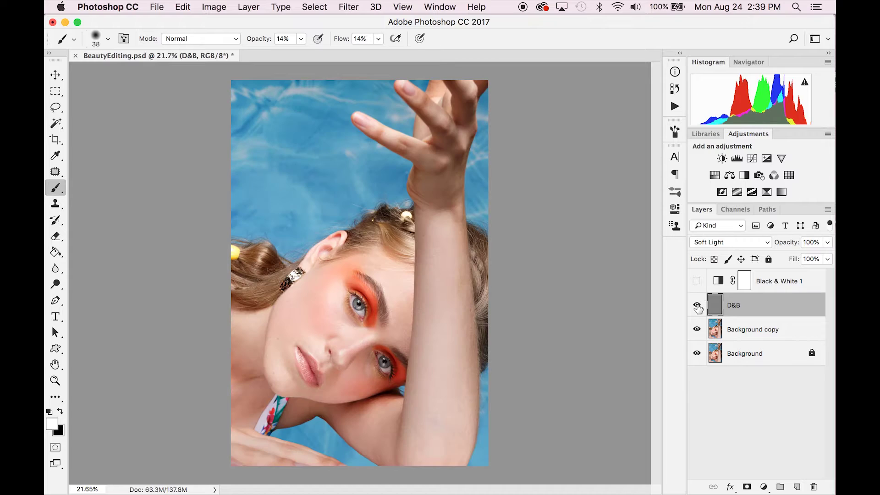
click(696, 305)
click(696, 305)
click(697, 305)
click(696, 305)
Compare the face up close in color with the D&B layer repeatedly hidden and shown.
scroll(440, 288, up, 2)
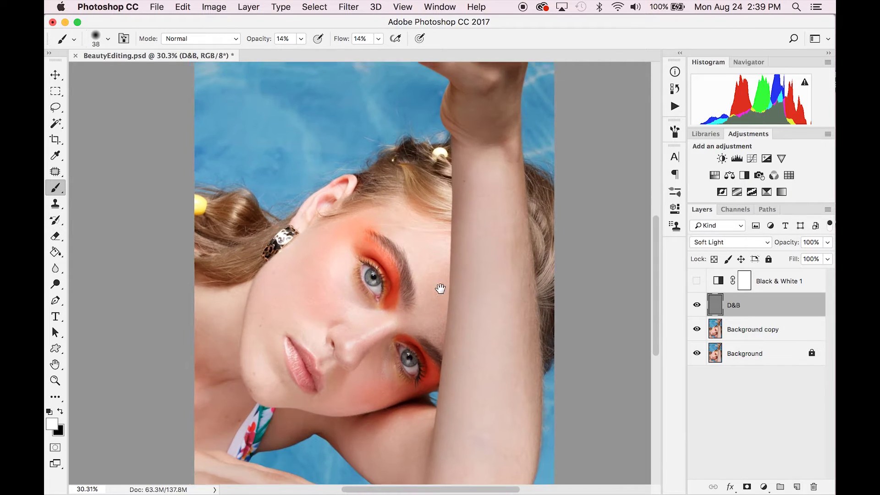
click(698, 305)
click(697, 306)
click(697, 306)
click(697, 306)
click(696, 306)
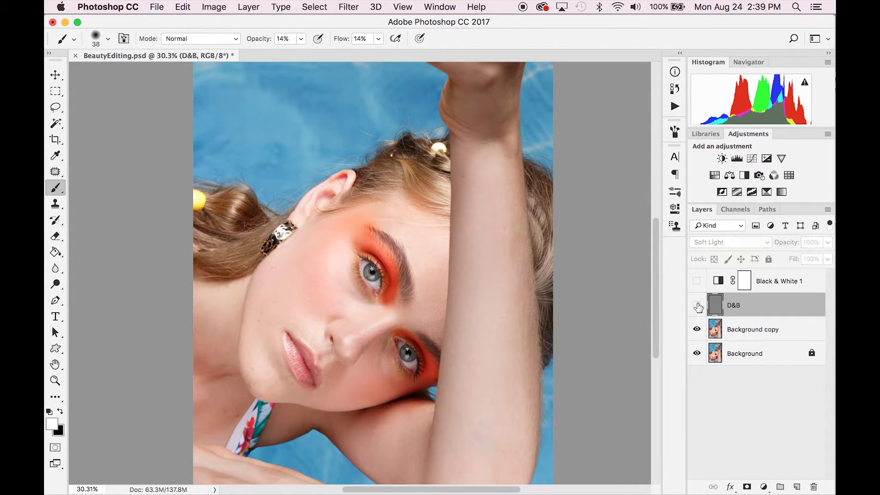
click(697, 306)
click(697, 306)
click(696, 306)
click(697, 306)
click(697, 306)
click(697, 306)
click(697, 306)
Show the Black & White adjustment and switch to a black brush of about 40 px for burning bright skin between the mouth and nose.
click(696, 281)
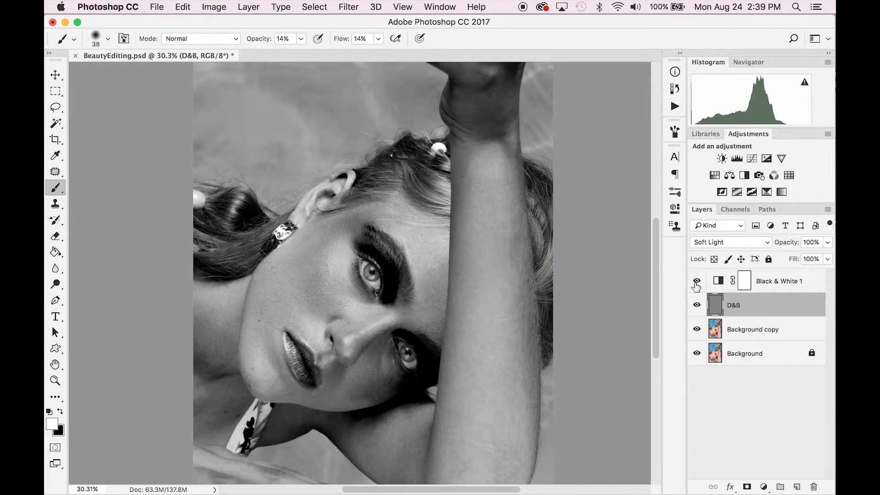
key(x)
drag(325, 301, 328, 300)
mouse_move(329, 288)
mouse_down()
mouse_move(331, 275)
mouse_move(357, 281)
mouse_up()
drag(277, 405, 315, 304)
drag(263, 422, 309, 422)
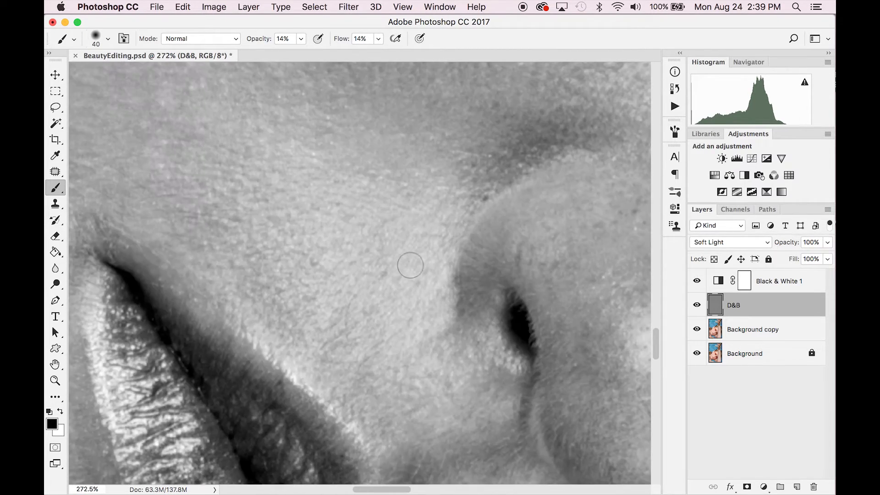
drag(405, 239, 339, 239)
drag(465, 314, 436, 262)
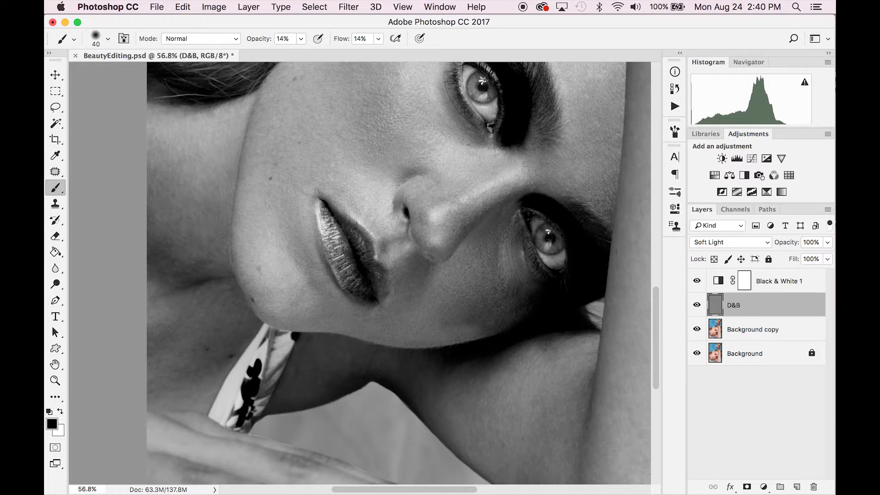
Reduce the black brush to about 19 px and examine the eyes, nose and whole face for uneven bright patches.
scroll(436, 262, up, 3)
scroll(436, 262, right, 2)
scroll(541, 146, up, 2)
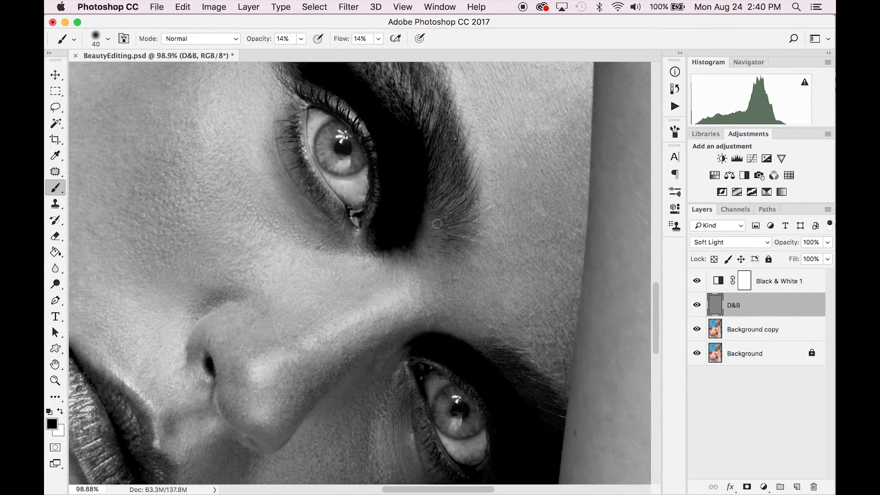
ctrl+alt+drag(542, 213, 531, 214)
scroll(505, 178, down, 2)
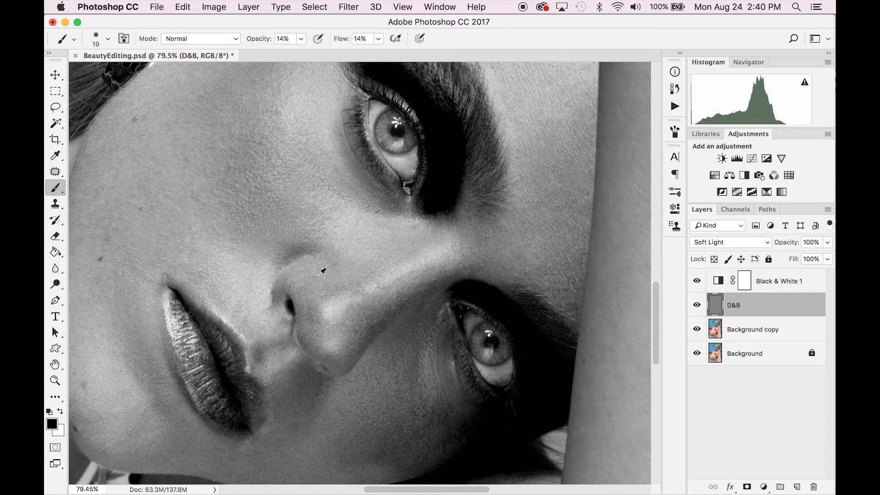
scroll(321, 273, down, 4)
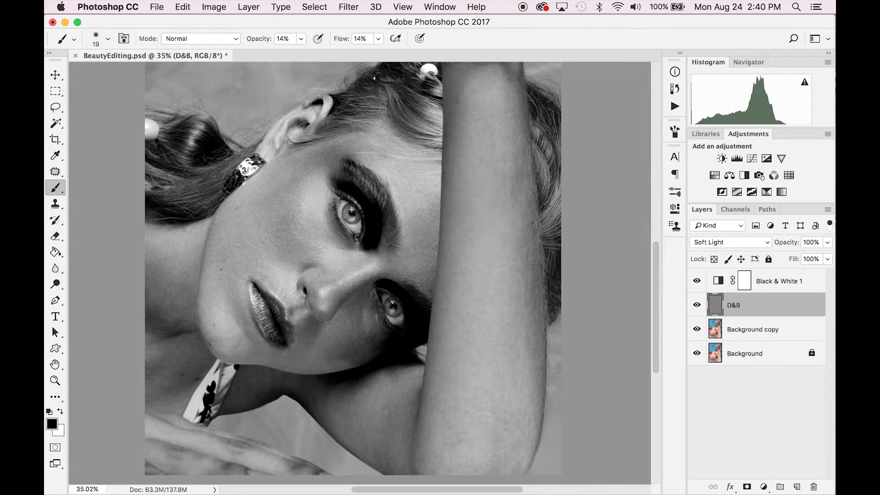
Switch to a white brush of about 97 px and lighten the dark patches along the raised forearm.
key(bracketright)
key(bracketright)
key(bracketright)
key(bracketright)
key(x)
click(526, 295)
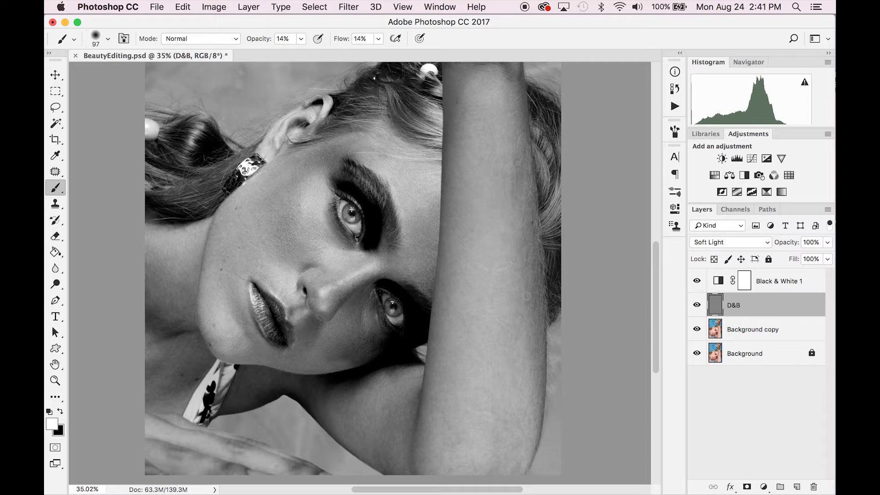
click(487, 182)
Reduce the brush to about 31 px and dodge the dark patches under the first eye and on the forehead between the eyebrows.
drag(350, 224, 394, 224)
drag(303, 236, 361, 221)
drag(369, 236, 339, 236)
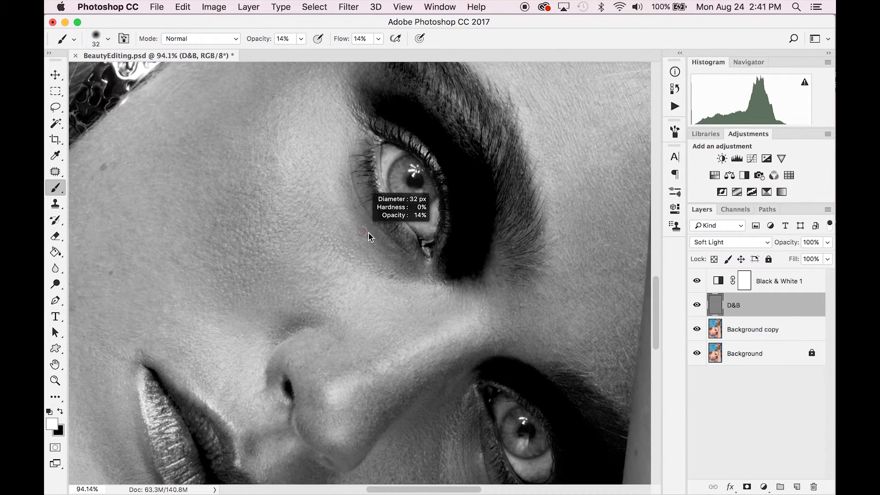
drag(584, 180, 609, 197)
drag(517, 412, 396, 96)
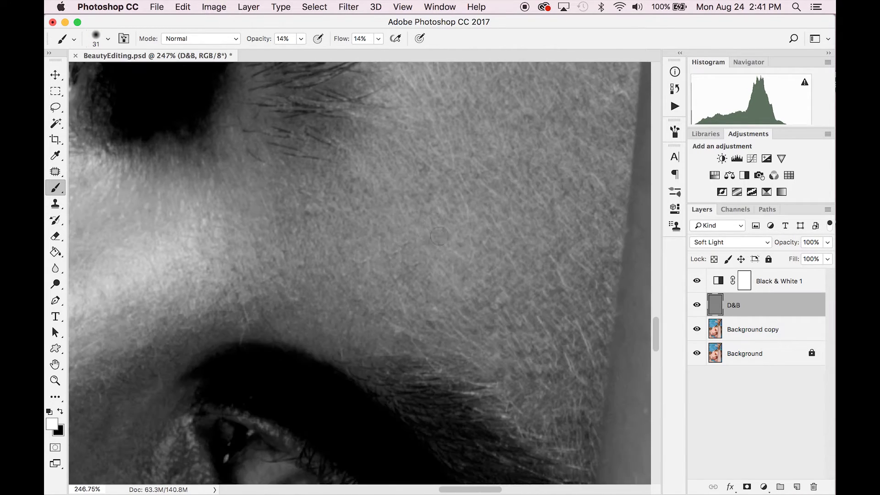
Reduce the brush to about 23 px and lighten the shaded skin between the nose and the inner corner of the second eye.
drag(275, 390, 564, 158)
drag(432, 285, 427, 285)
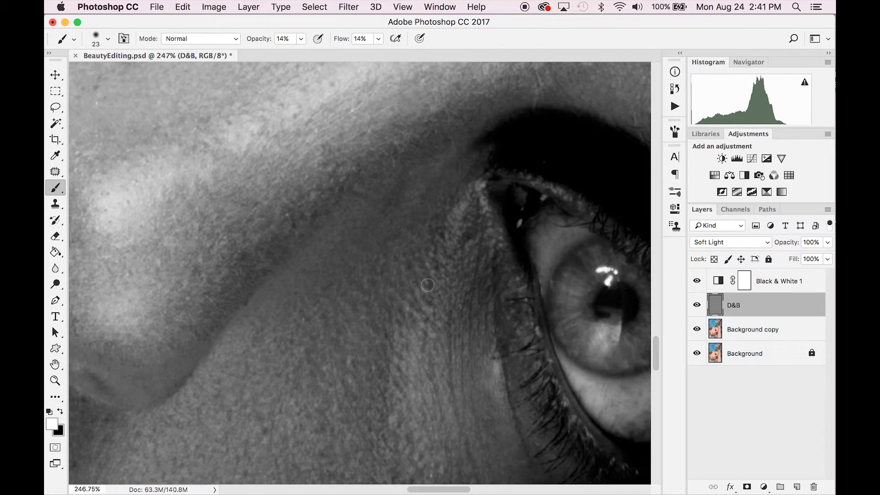
drag(291, 352, 507, 191)
drag(201, 377, 458, 278)
Lighten the dark patch on the chin below the lower lip with the white brush.
scroll(198, 336, left, 10)
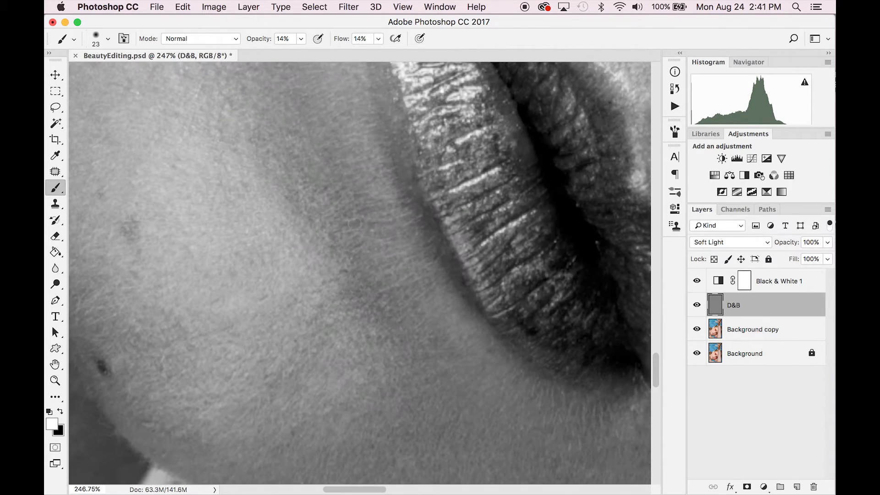
scroll(287, 296, left, 3)
scroll(287, 296, down, 5)
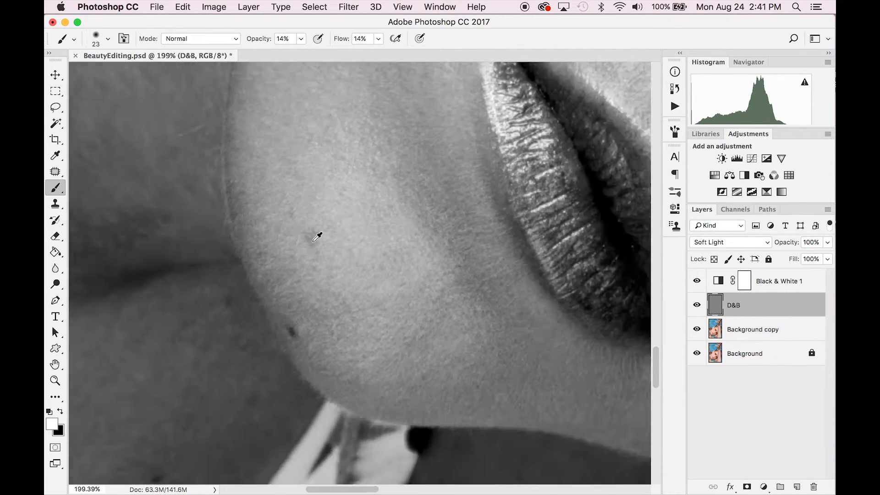
scroll(287, 295, down, 3)
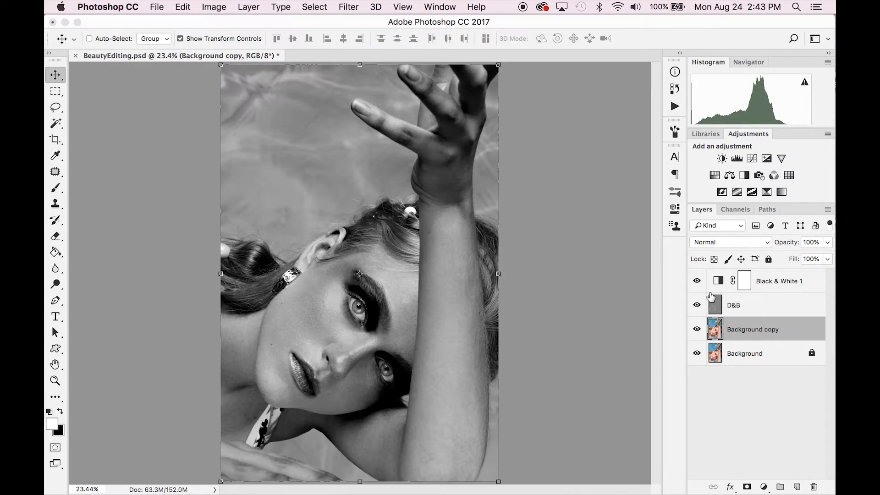
Activate the Brush tool and hide the Black & White adjustment to show the portrait in color.
click(696, 305)
key(b)
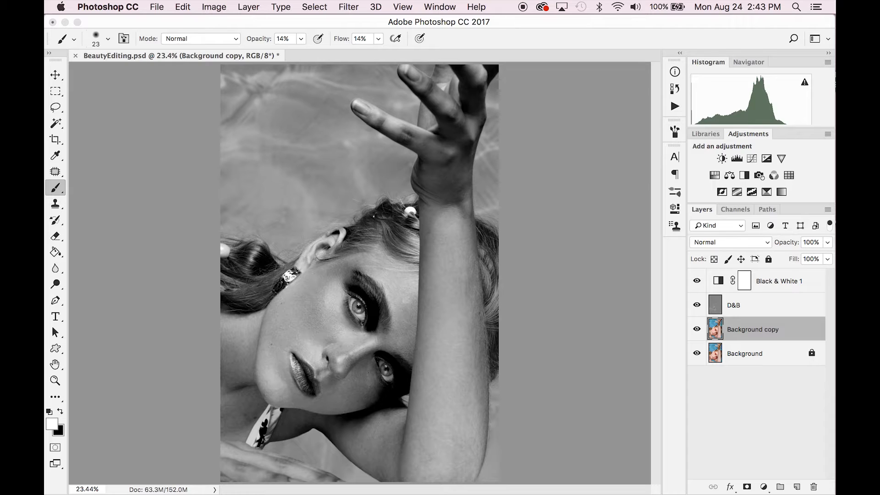
click(696, 281)
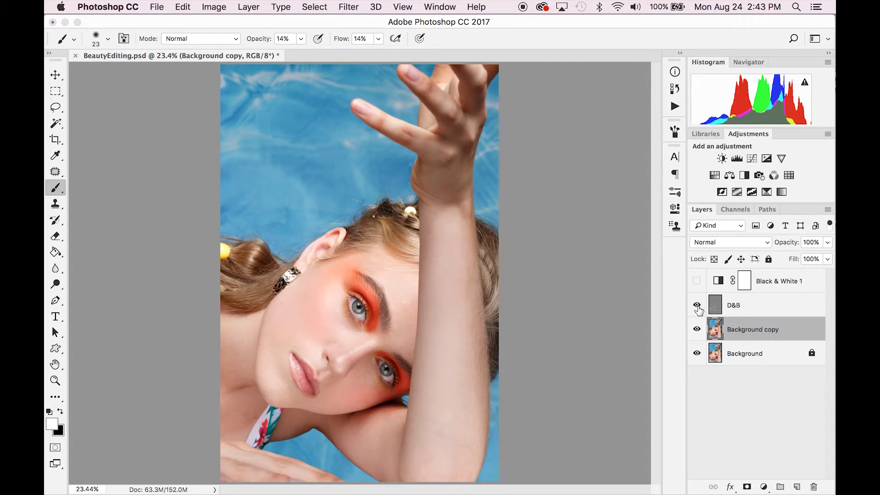
Compare the full color portrait with the D&B layer hidden and shown.
click(697, 307)
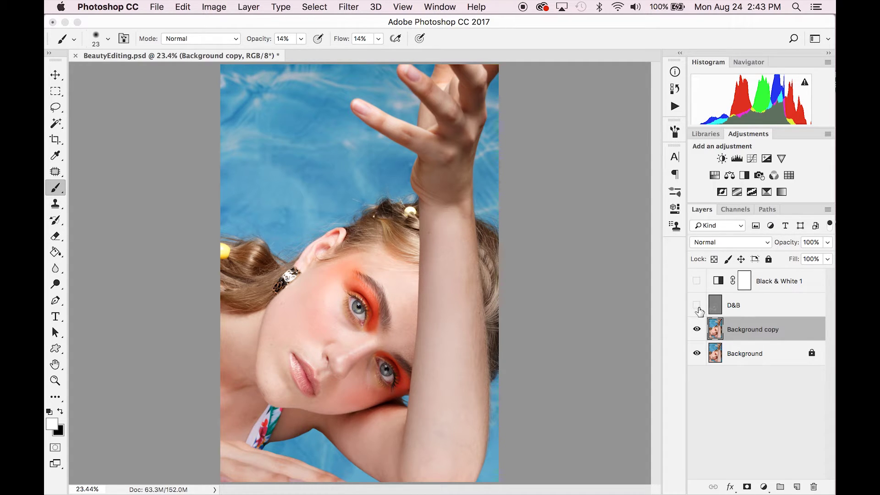
click(697, 306)
click(697, 307)
click(697, 307)
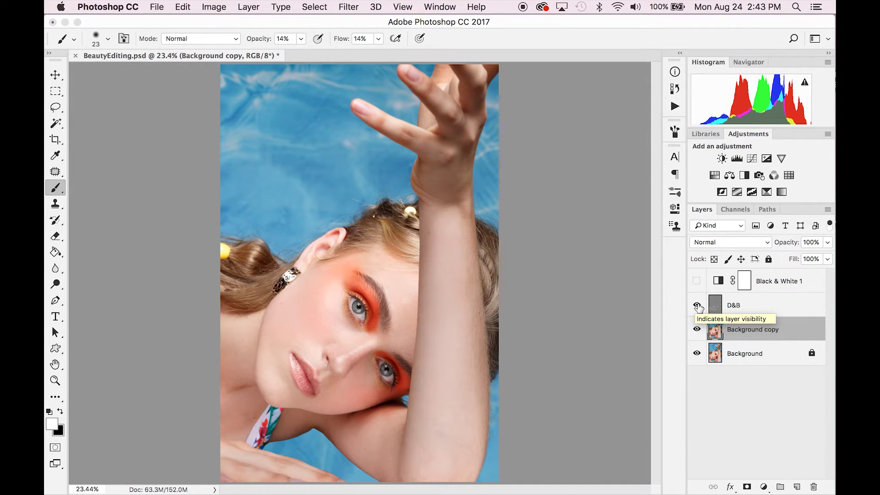
Check the dodge-and-burn effect on the whole image and on the face up close by toggling the D&B layer.
click(697, 307)
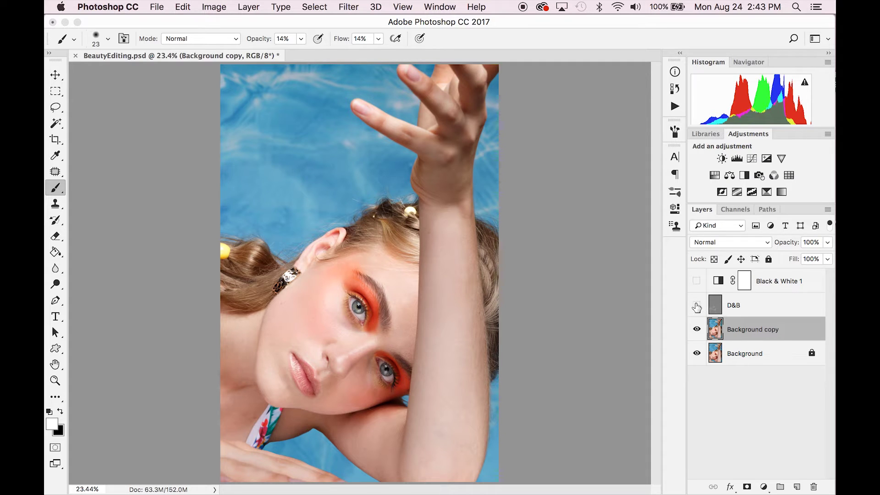
click(697, 306)
click(696, 311)
scroll(322, 338, up, 5)
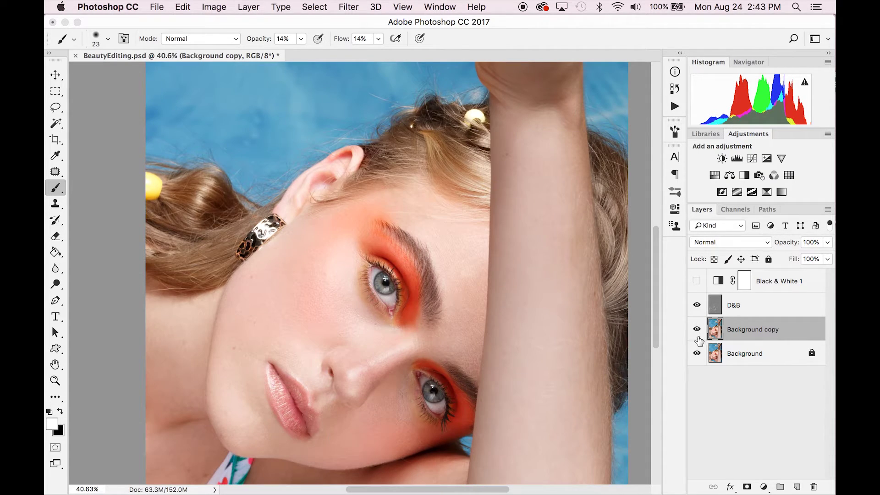
click(696, 307)
click(697, 308)
click(696, 306)
click(696, 307)
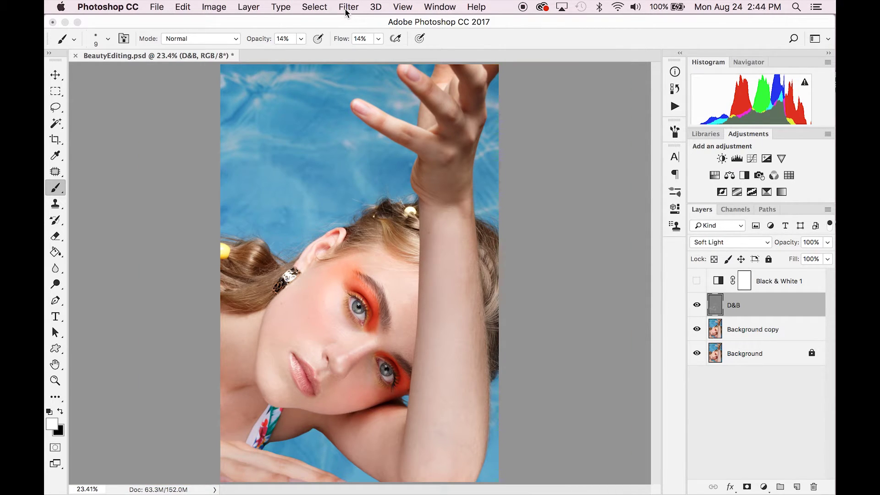
Stamp the visible layers into a new layer and add a Soft Light layer named con above it, filled with 50% gray.
key(alt+shift+super+e)
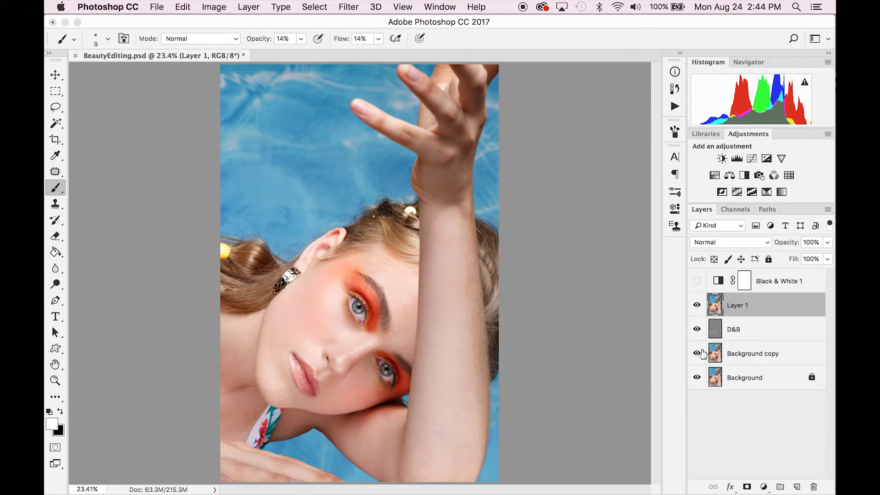
click(248, 8)
mouse_move(284, 21)
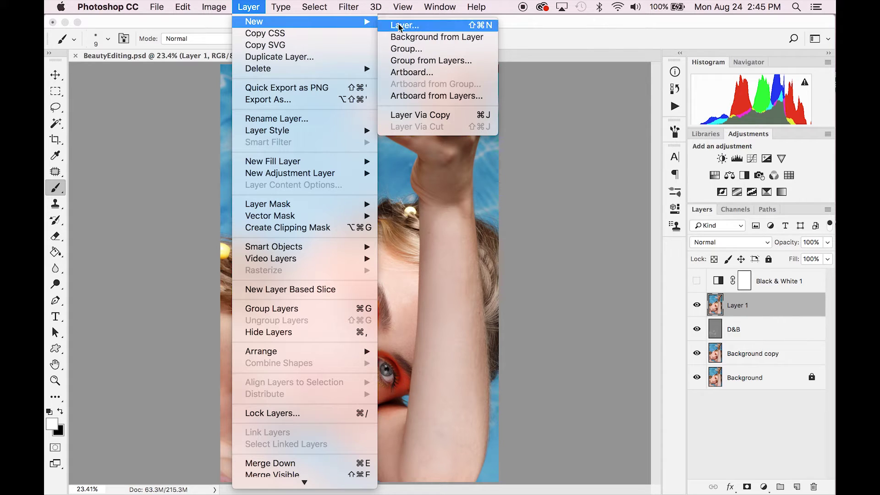
click(438, 31)
click(372, 247)
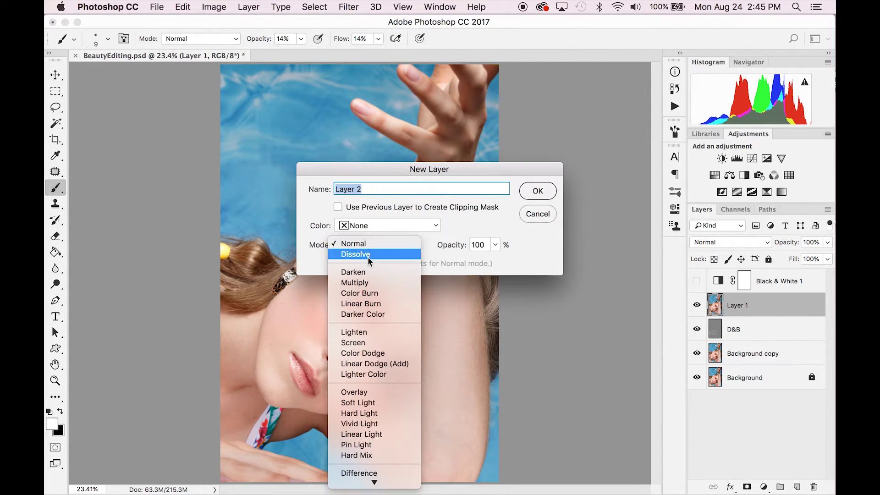
click(389, 402)
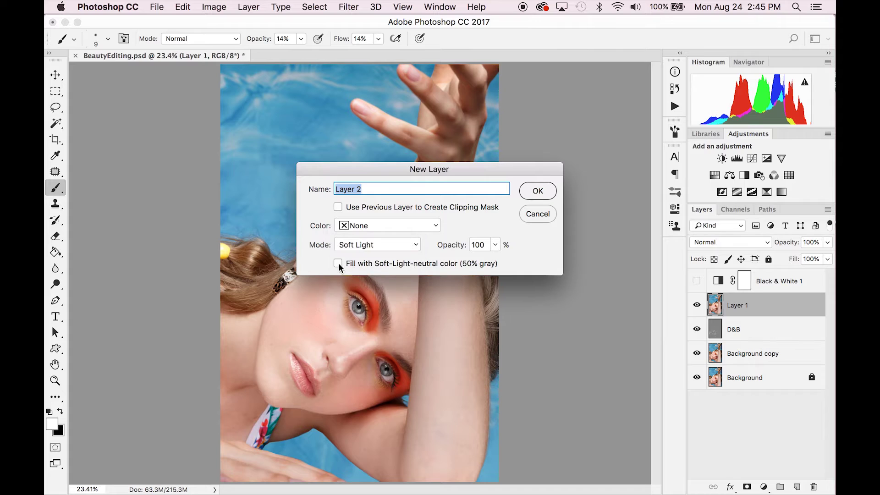
click(338, 264)
text(con)
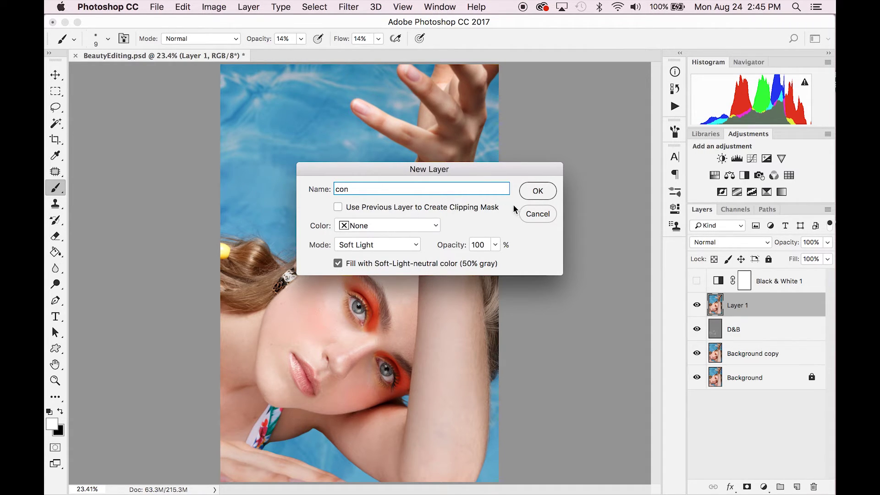
click(534, 192)
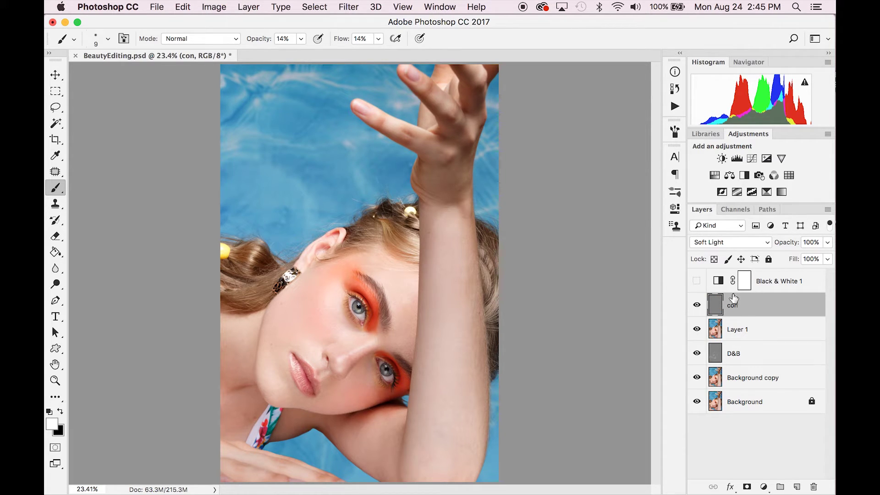
Set the brush to black with 25% opacity and 25% flow, and delete the Black & White 1 adjustment layer.
key(x)
click(283, 38)
text(25)
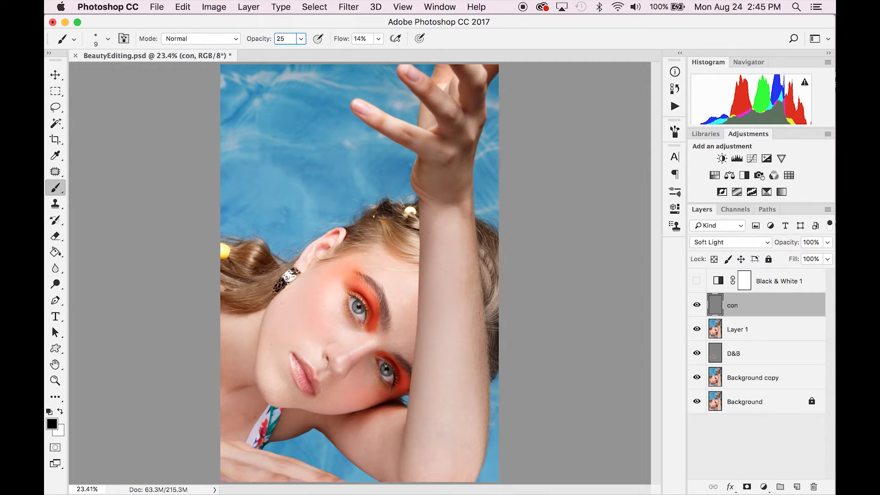
key(Tab)
text(25)
key(Return)
click(773, 282)
key(Delete)
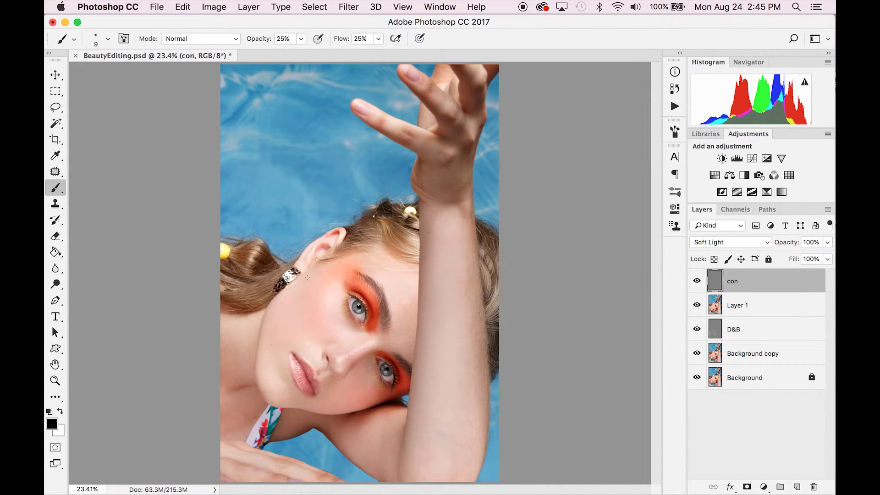
Enlarge the brush to about 462 px and darken the temple, hairline and outer cheek on the con layer.
mouse_move(314, 274)
ctrl+alt+mouse_down()
mouse_move(365, 274)
mouse_move(305, 260)
ctrl+alt+mouse_up()
mouse_move(367, 262)
mouse_down()
mouse_move(385, 271)
mouse_move(350, 261)
mouse_move(361, 254)
mouse_move(303, 276)
mouse_move(309, 269)
mouse_up()
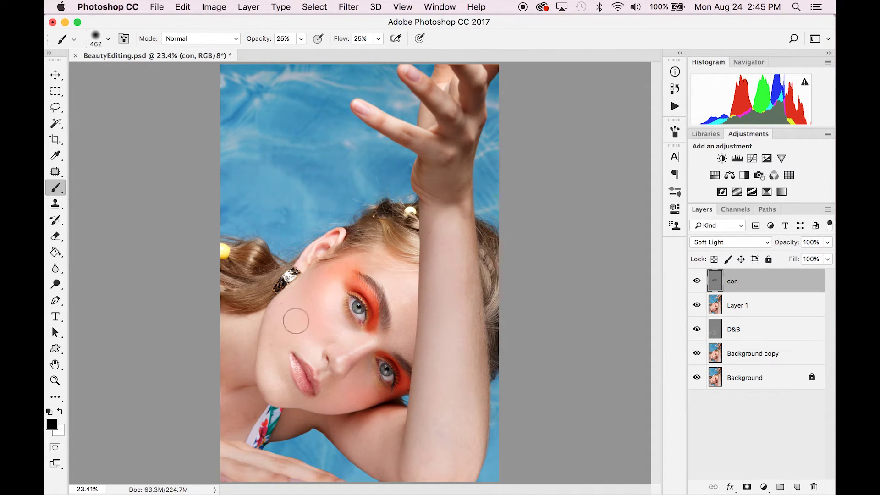
drag(295, 321, 312, 278)
Reduce the brush to about 85 px and darken the contours around the nose and lips.
ctrl+alt+drag(348, 353, 313, 353)
scroll(344, 354, up, 5)
key(bracketleft)
key(bracketleft)
drag(317, 362, 344, 317)
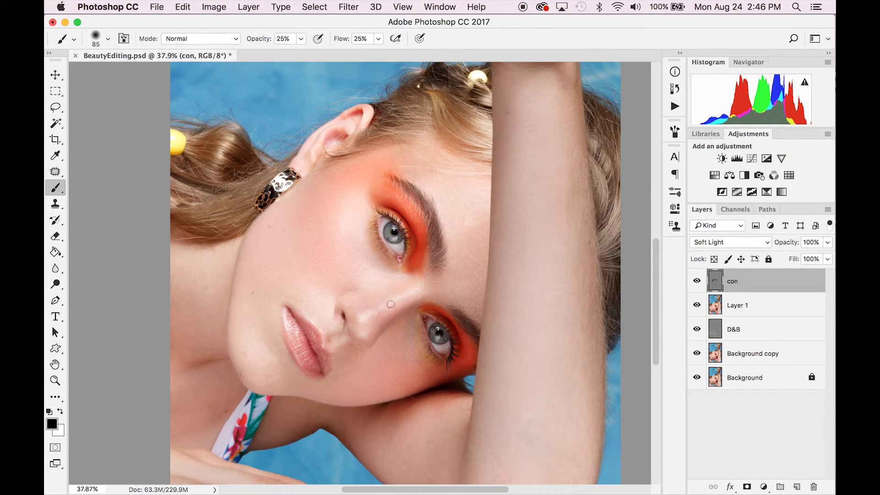
drag(304, 338, 314, 358)
Enlarge the brush to about 325 px and darken the contours of the neck, chin and raised arm.
scroll(315, 327, down, 3)
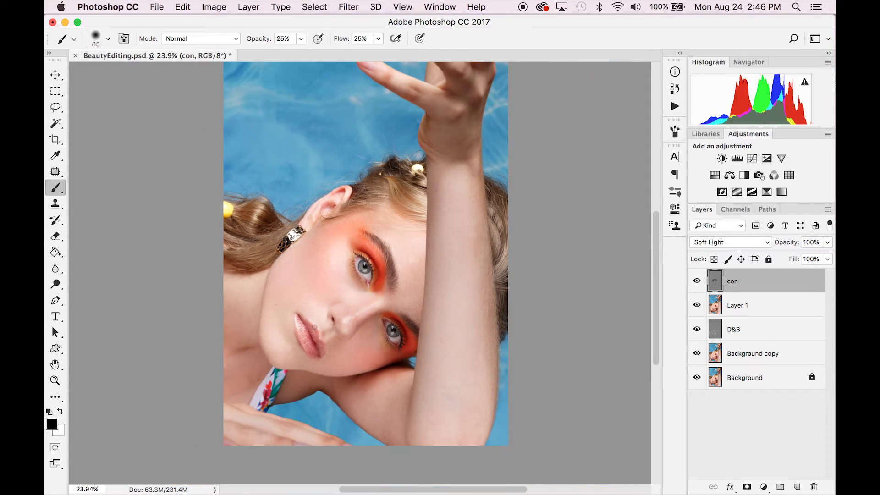
drag(238, 305, 251, 304)
click(246, 337)
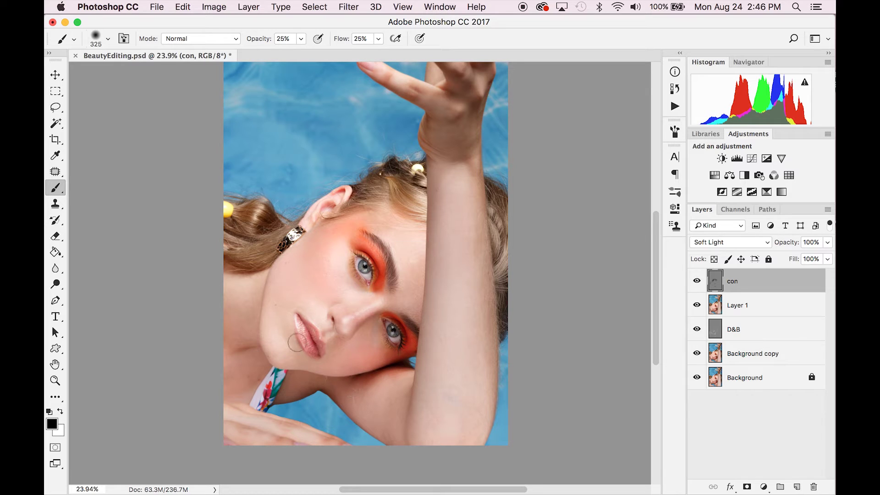
drag(297, 342, 292, 342)
drag(415, 279, 440, 279)
mouse_move(461, 207)
mouse_down()
mouse_move(458, 193)
mouse_move(456, 372)
mouse_move(237, 429)
mouse_move(233, 277)
mouse_up()
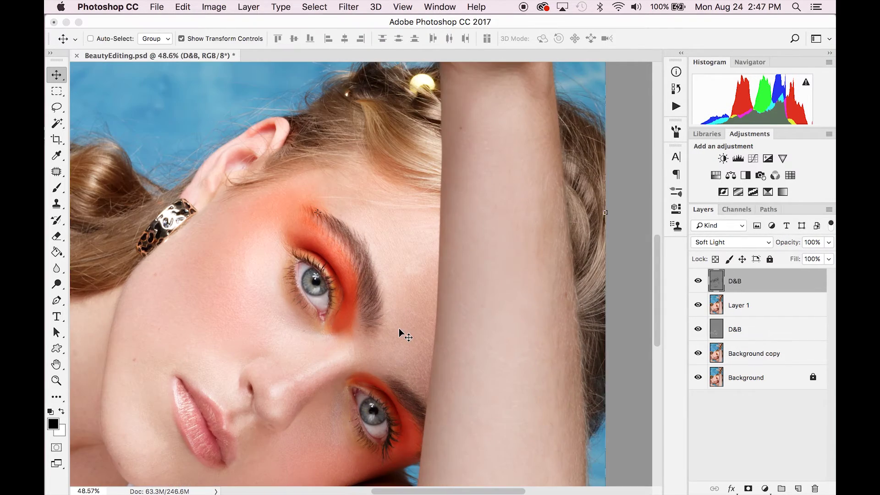
Activate the Brush tool, reduce it to about 15 px and darken the iris rim of the eye farther from the arm.
key(b)
scroll(351, 256, up, 5)
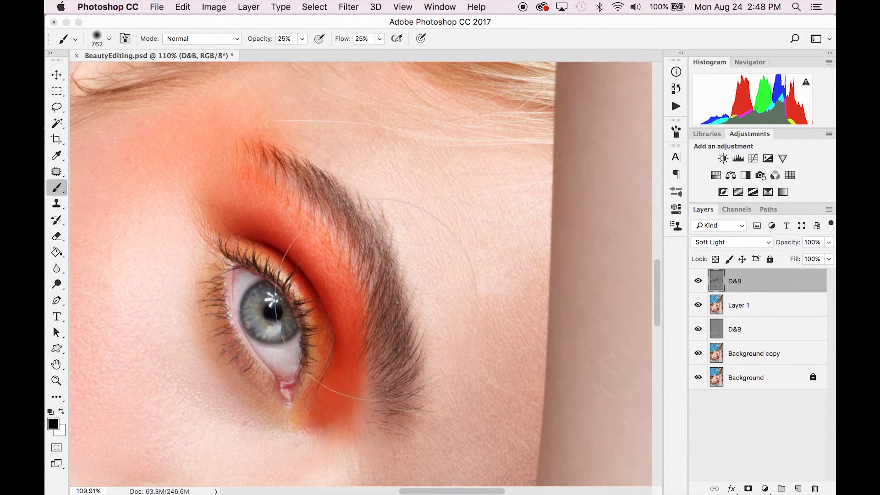
drag(342, 300, 206, 303)
scroll(276, 360, up, 10)
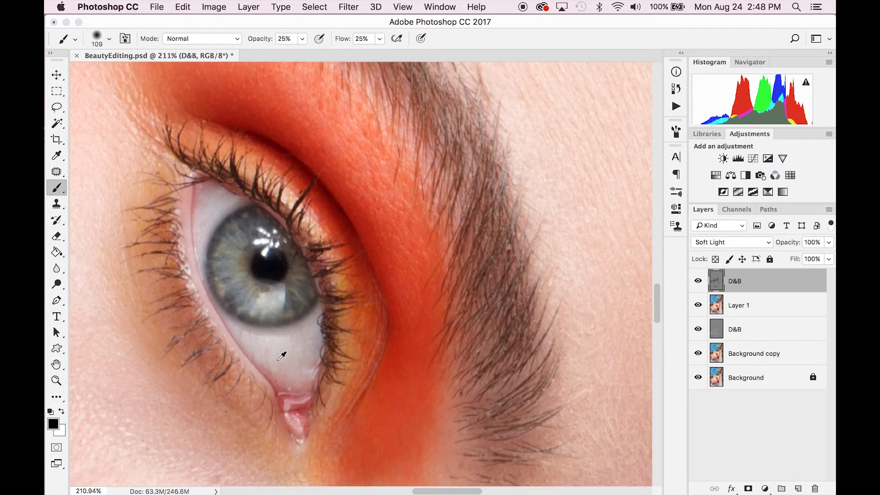
mouse_move(294, 238)
mouse_down()
mouse_move(327, 296)
mouse_move(276, 289)
mouse_move(300, 278)
mouse_up()
drag(257, 245, 228, 232)
mouse_move(279, 204)
mouse_down()
mouse_move(221, 234)
mouse_move(209, 267)
mouse_up()
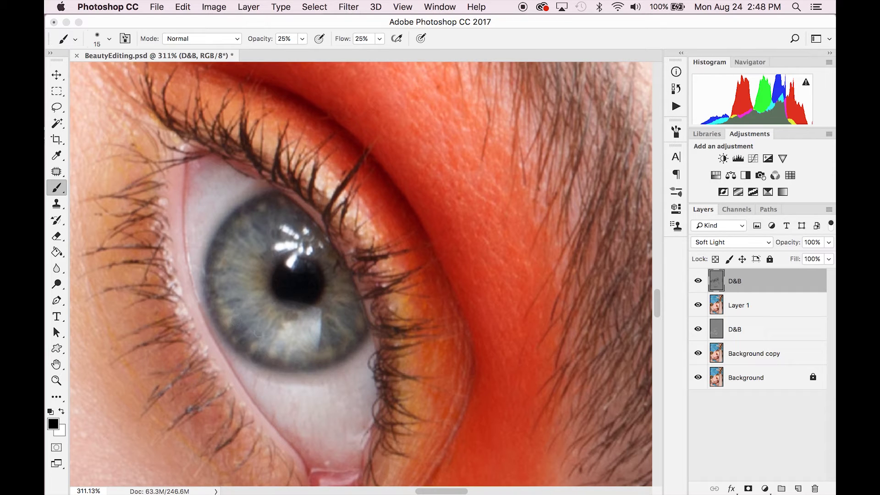
key(super+0)
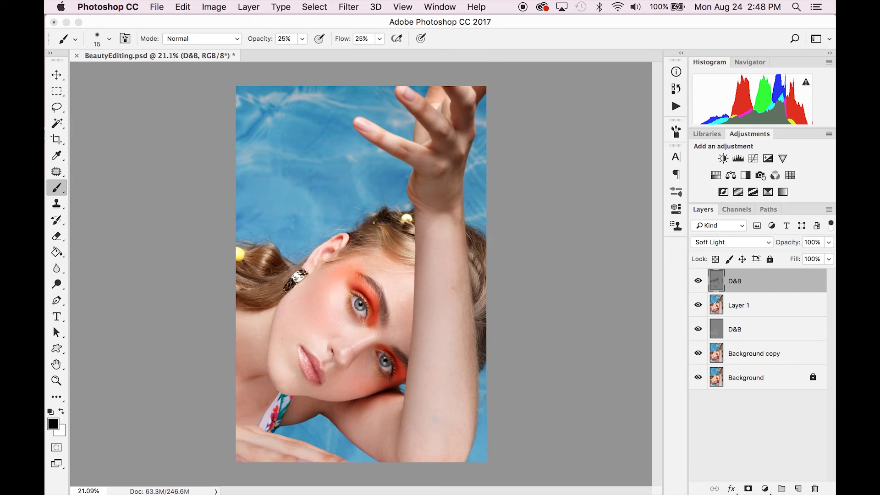
scroll(437, 281, up, 2)
scroll(438, 282, down, 2)
Add a new Soft Light layer named high, filled with the neutral 50% gray.
click(248, 7)
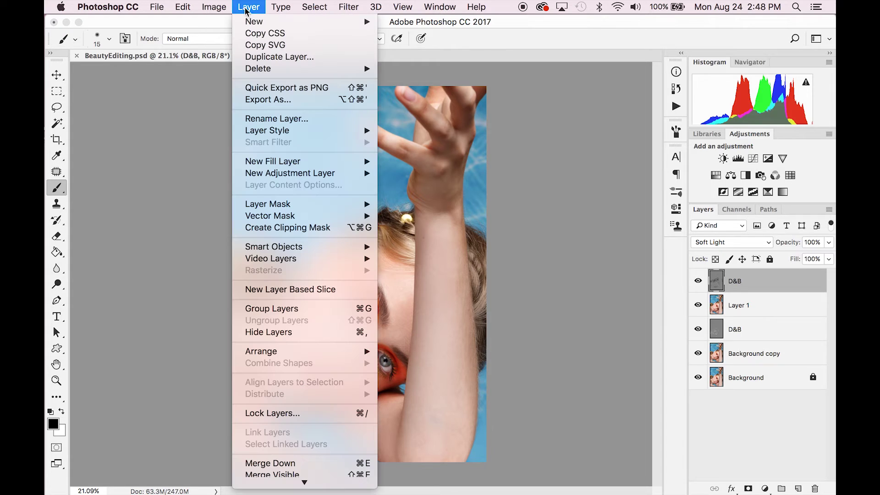
mouse_move(258, 24)
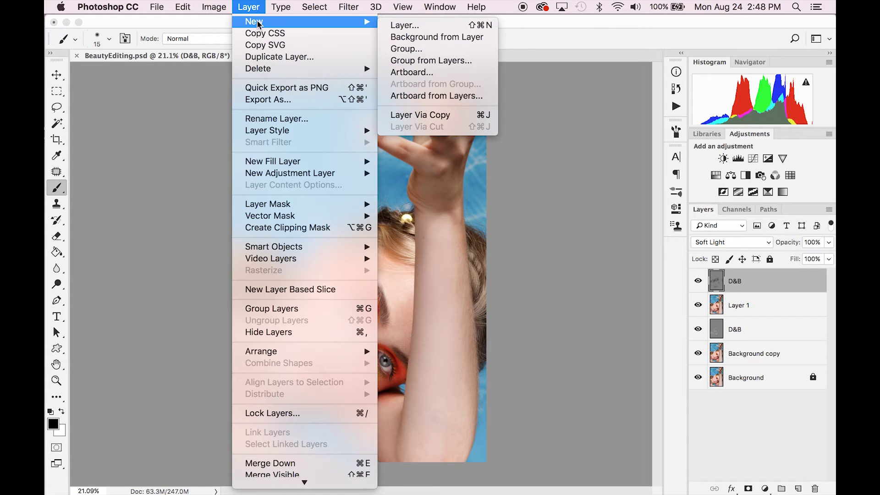
click(426, 26)
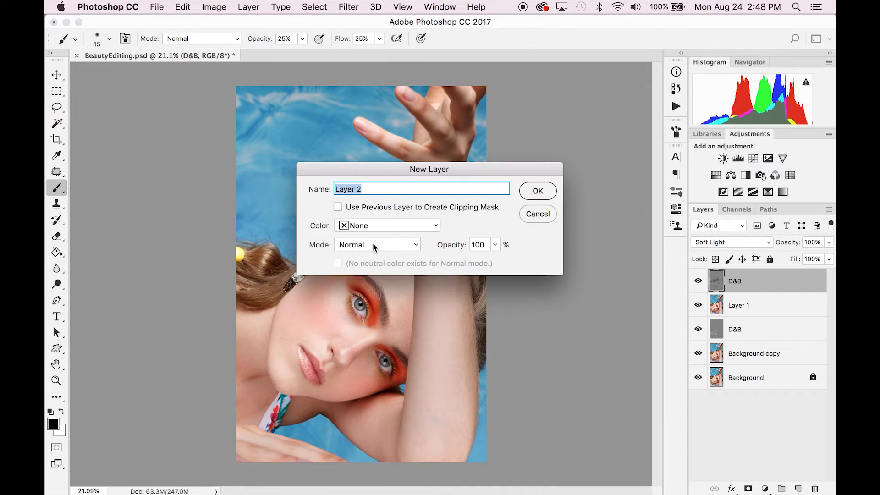
text(high)
click(374, 247)
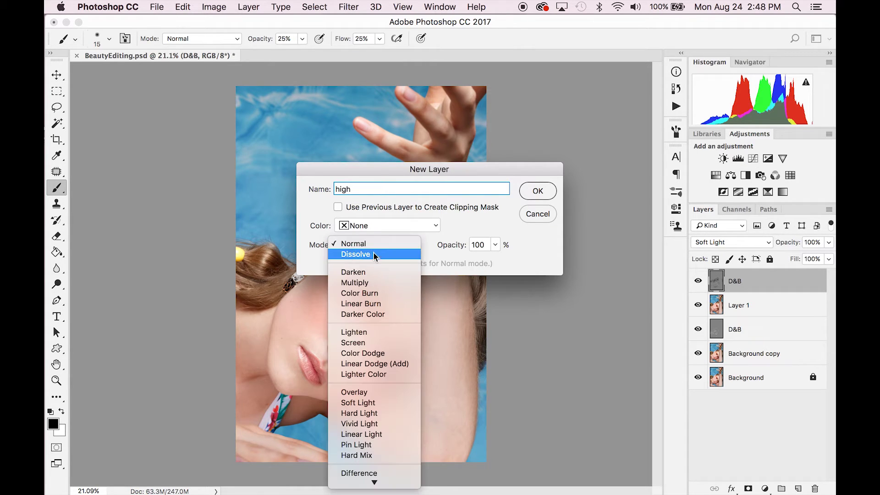
click(375, 403)
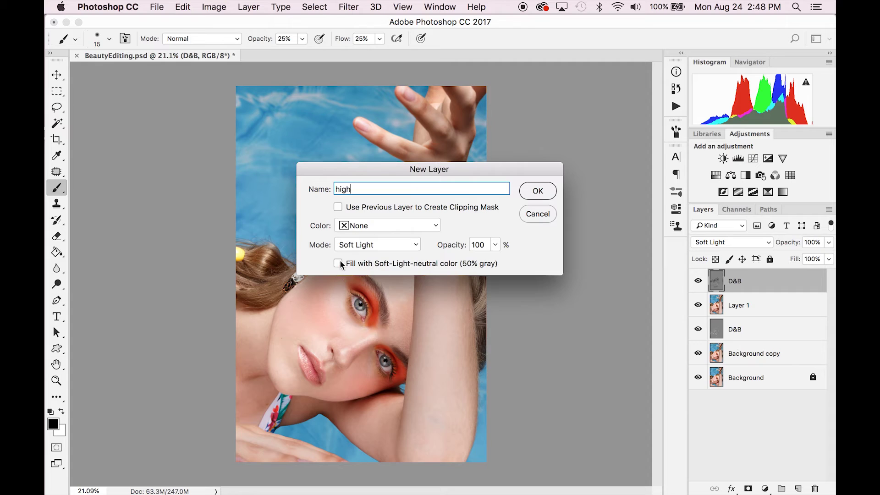
click(338, 263)
click(538, 191)
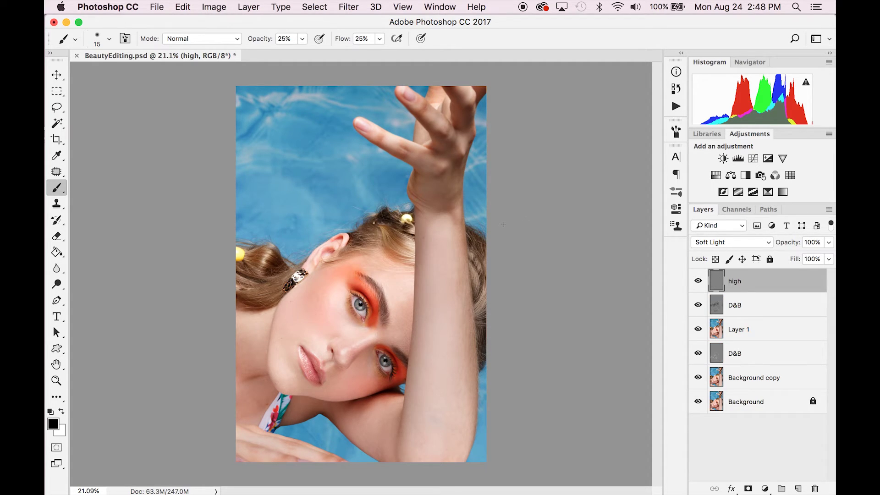
Switch to white paint and brush highlights onto the forehead, cheekbone, nose bridge and lips on the high layer.
key(x)
mouse_move(381, 297)
mouse_down()
mouse_move(406, 296)
mouse_move(395, 283)
mouse_move(414, 291)
mouse_move(394, 291)
mouse_move(405, 283)
mouse_move(406, 292)
mouse_up()
mouse_move(322, 300)
mouse_down()
mouse_move(338, 306)
mouse_move(340, 289)
mouse_up()
mouse_move(369, 344)
mouse_down()
mouse_move(344, 344)
mouse_move(374, 349)
mouse_up()
scroll(356, 305, up, 3)
scroll(359, 304, up, 2)
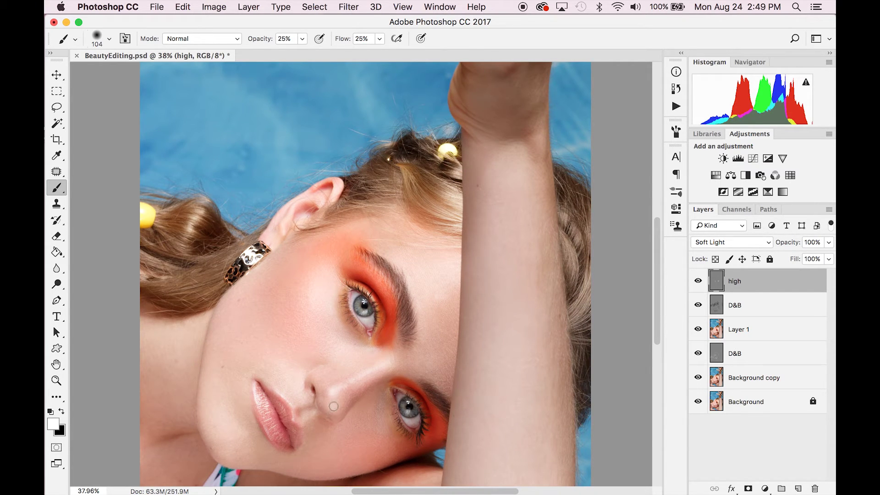
drag(289, 402, 257, 394)
scroll(281, 364, down, 5)
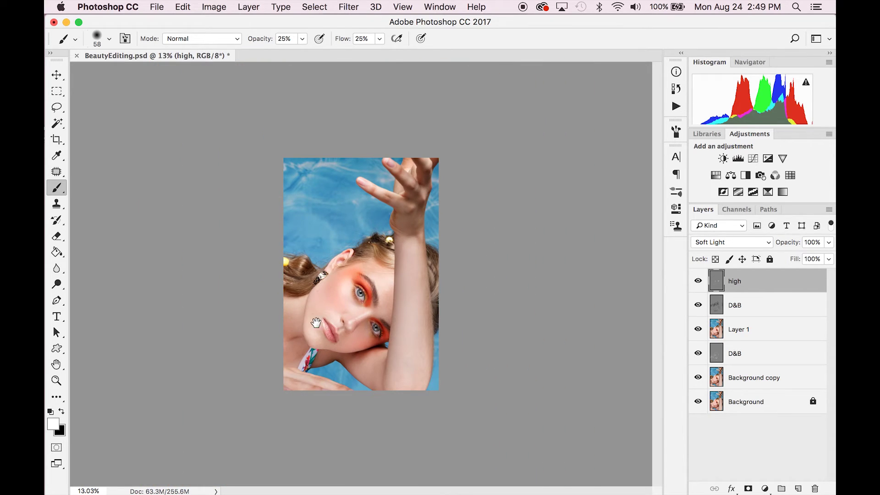
Brighten the iris of the eye farther from the arm and reduce the brush to about 33 px.
scroll(367, 280, up, 8)
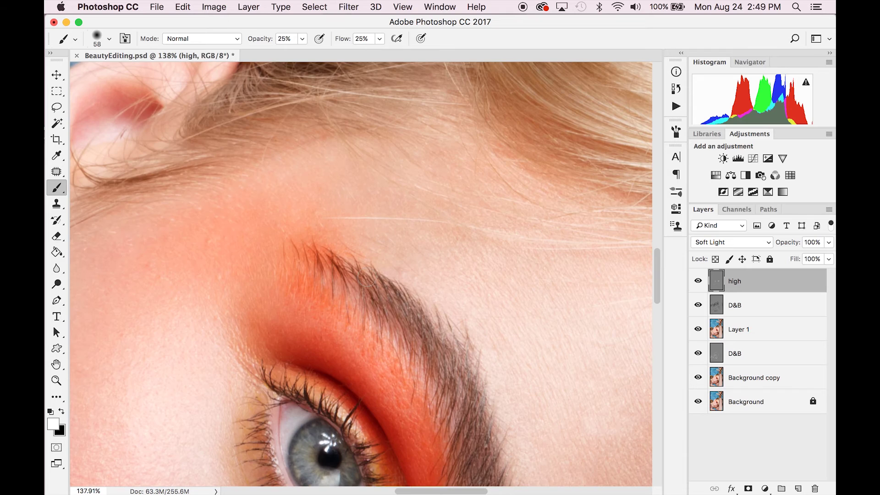
drag(318, 260, 334, 108)
mouse_move(342, 353)
ctrl+alt+mouse_down()
mouse_move(354, 353)
mouse_move(348, 363)
ctrl+alt+mouse_up()
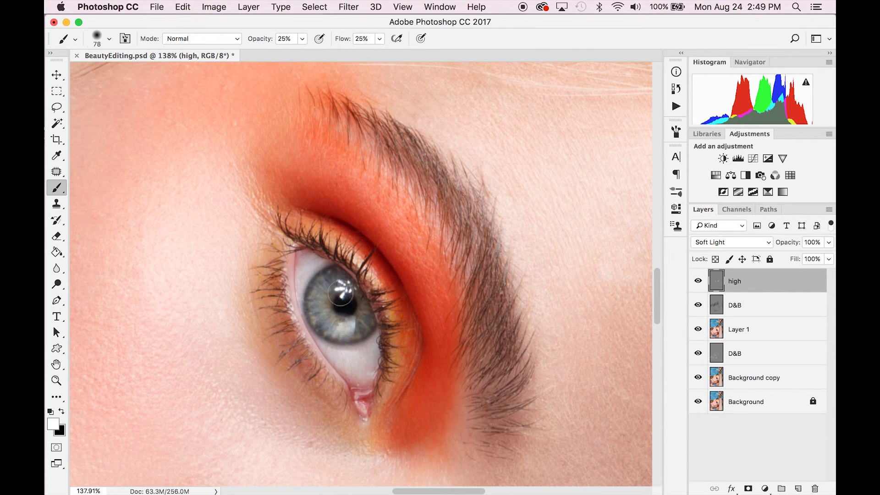
ctrl+alt+drag(346, 328, 316, 325)
Lighten the lower part of the eye nearer the arm and reduce the brush to about 29 px.
scroll(394, 393, down, 15)
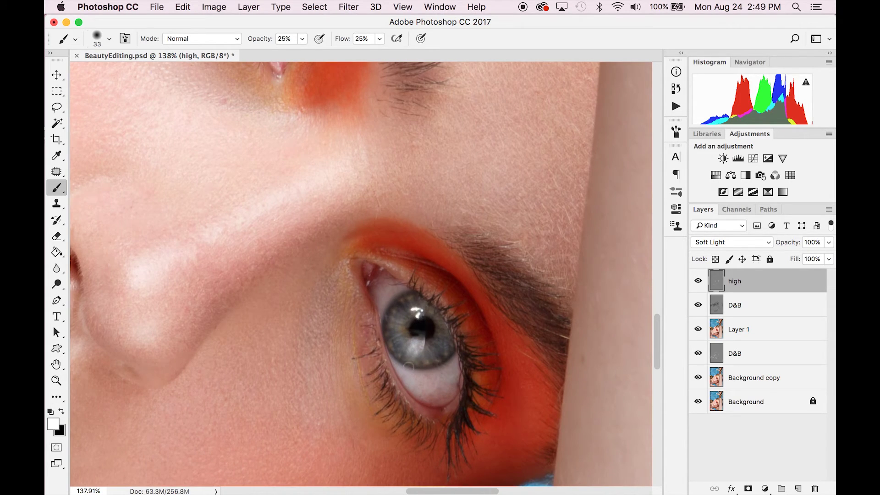
scroll(431, 348, down, 4)
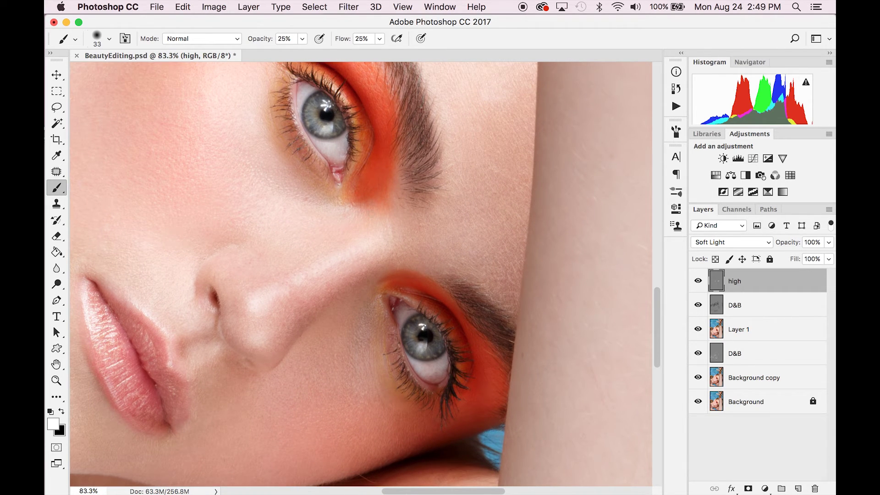
mouse_move(433, 368)
mouse_down()
mouse_move(453, 368)
mouse_move(431, 370)
mouse_up()
drag(302, 111, 293, 111)
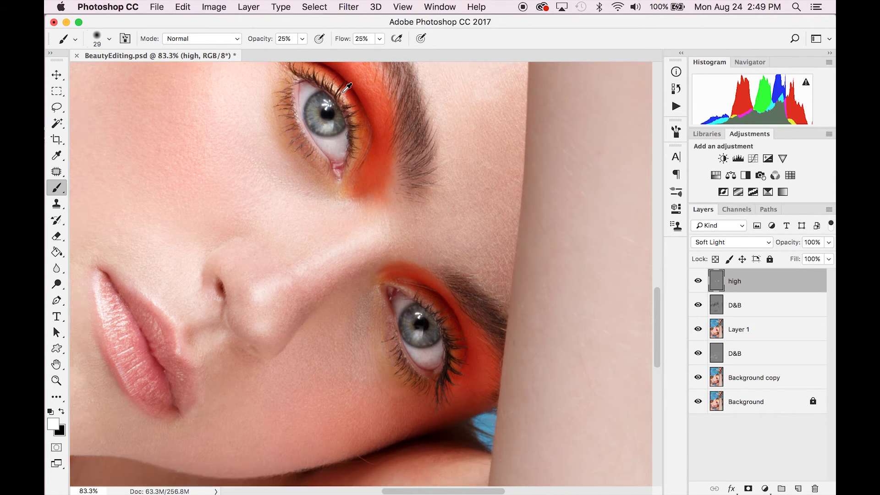
scroll(343, 92, down, 4)
drag(294, 224, 275, 349)
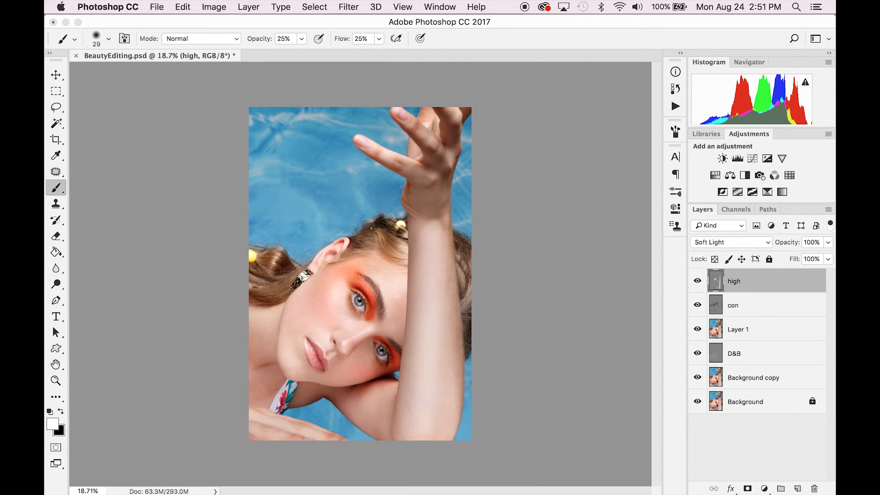
Compare the portrait with the high layer and the con layer each hidden and shown.
click(697, 281)
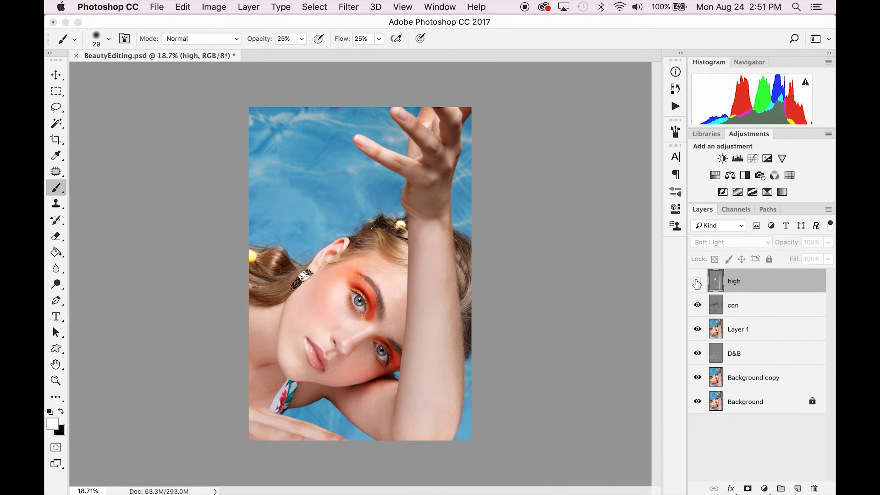
click(697, 281)
click(698, 282)
click(700, 282)
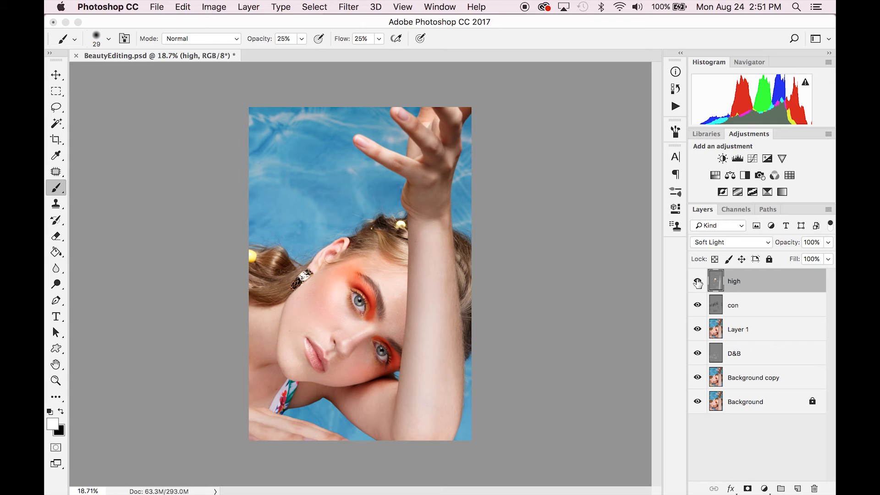
click(696, 284)
click(697, 280)
click(697, 305)
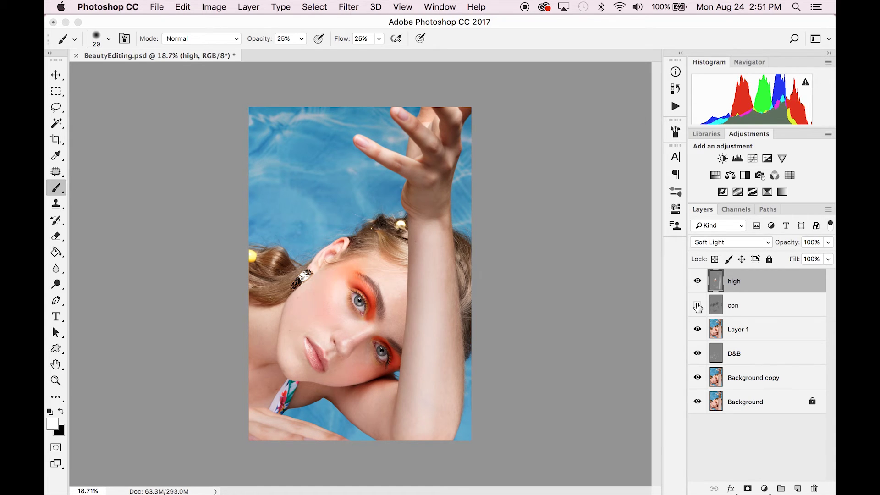
click(697, 308)
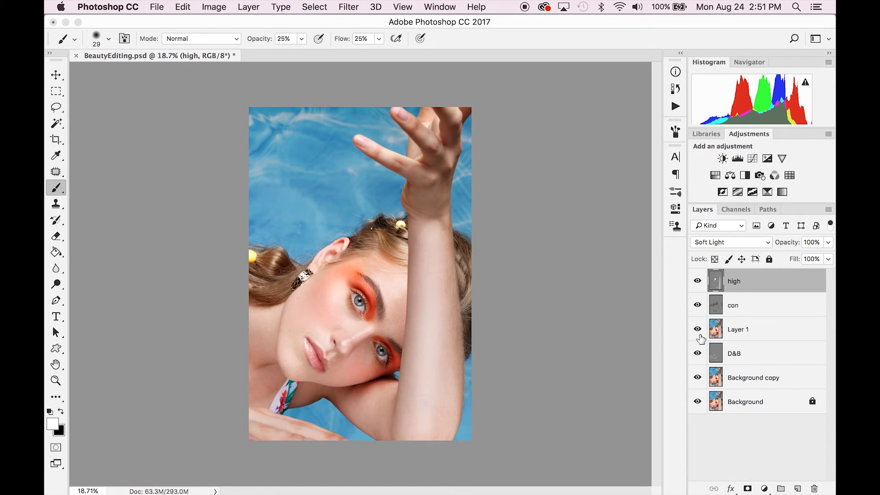
Hide Layer 1, compare the D&B and con layers hidden and shown, and show Layer 1 again.
click(697, 331)
click(697, 353)
click(697, 353)
click(697, 353)
click(697, 353)
click(698, 355)
click(697, 353)
click(697, 306)
click(697, 306)
click(697, 306)
click(697, 306)
click(696, 329)
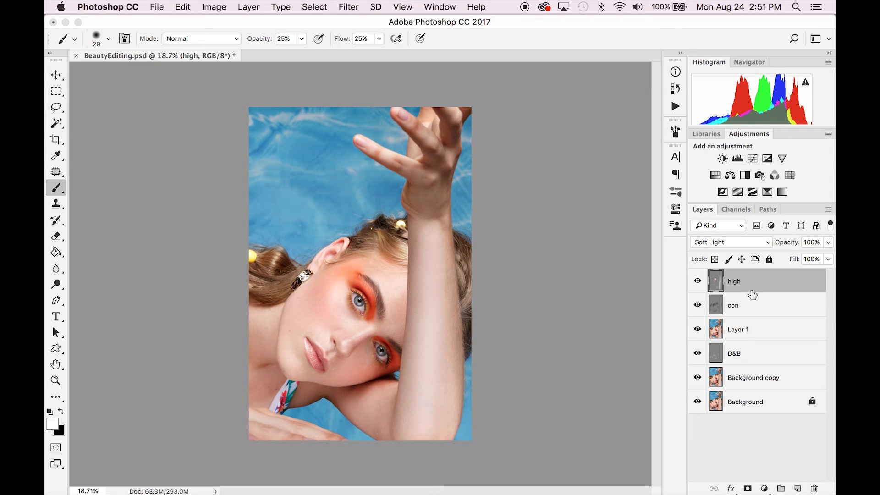